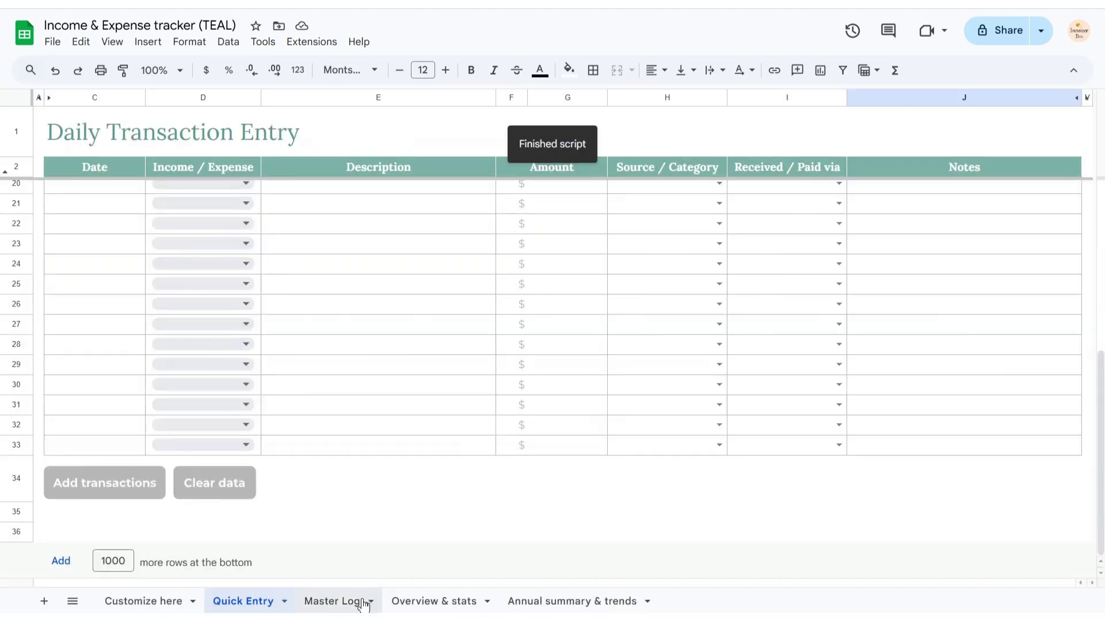
On the Overview & stats sheet, pick a new Till date for the stats date range.
{"action": "left_click", "coordinate": [1100, 574]}
{"action": "scroll", "coordinate": [1100, 575], "scroll_direction": "down", "scroll_amount": 7}
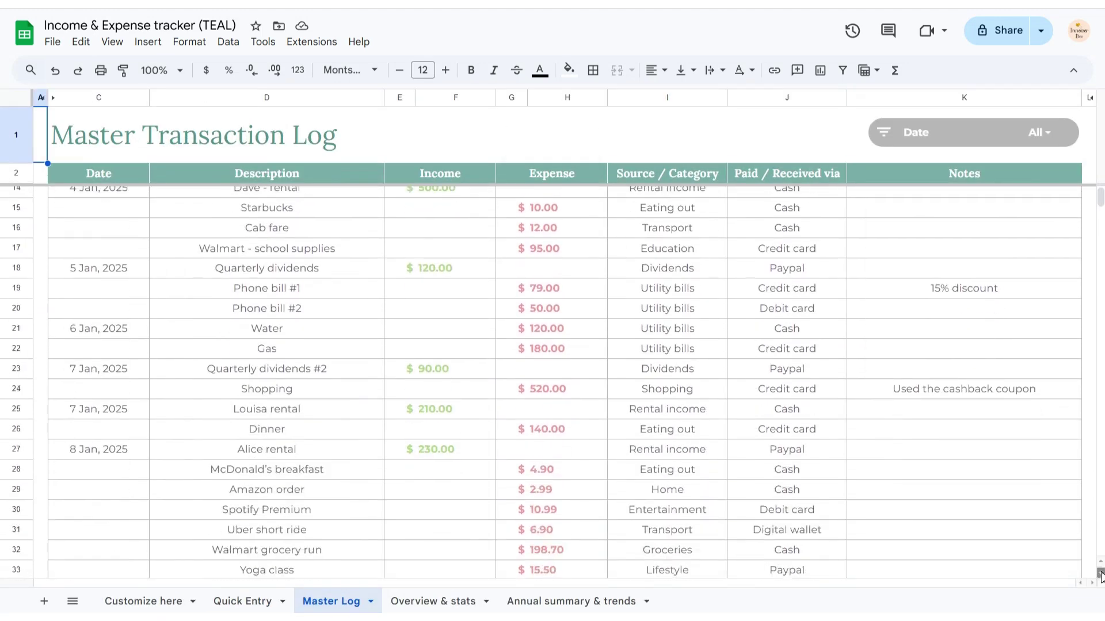
{"action": "left_click", "coordinate": [463, 601]}
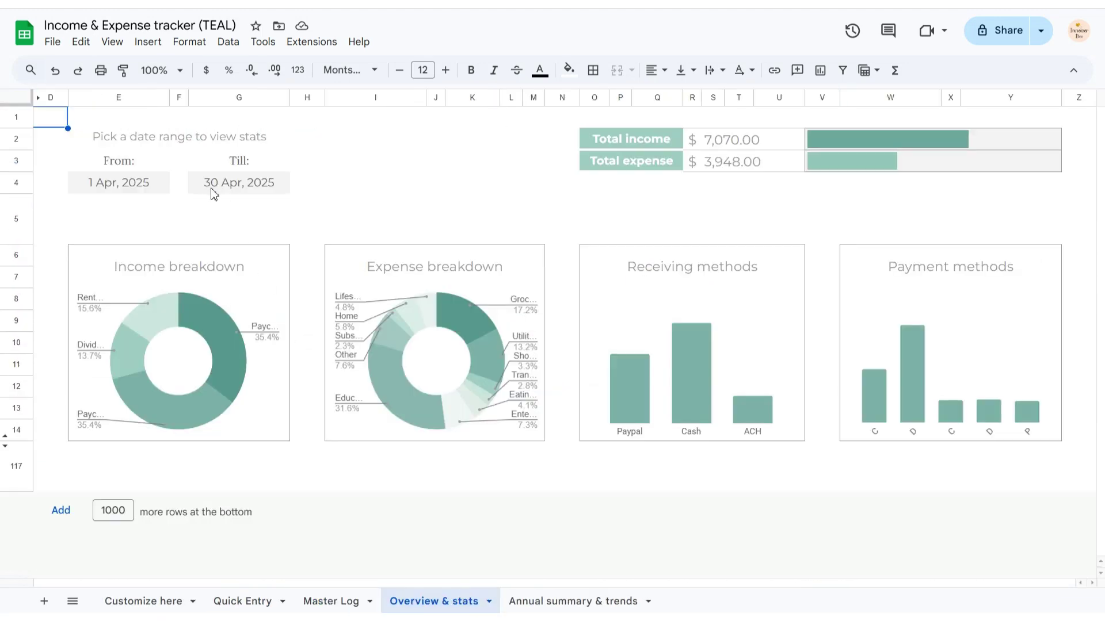
{"action": "double_click", "coordinate": [166, 183]}
{"action": "left_click", "coordinate": [196, 183]}
{"action": "double_click", "coordinate": [195, 183]}
{"action": "left_click", "coordinate": [304, 207]}
{"action": "left_click", "coordinate": [304, 207]}
{"action": "left_click", "coordinate": [304, 207]}
{"action": "left_click", "coordinate": [304, 208]}
{"action": "left_click", "coordinate": [304, 207]}
{"action": "left_click", "coordinate": [217, 332]}
On the Annual summary & trends sheet, choose a paycheck source for the Annual Income Trends and Utility bills for the Annual Expense Trends.
{"action": "left_click", "coordinate": [557, 598]}
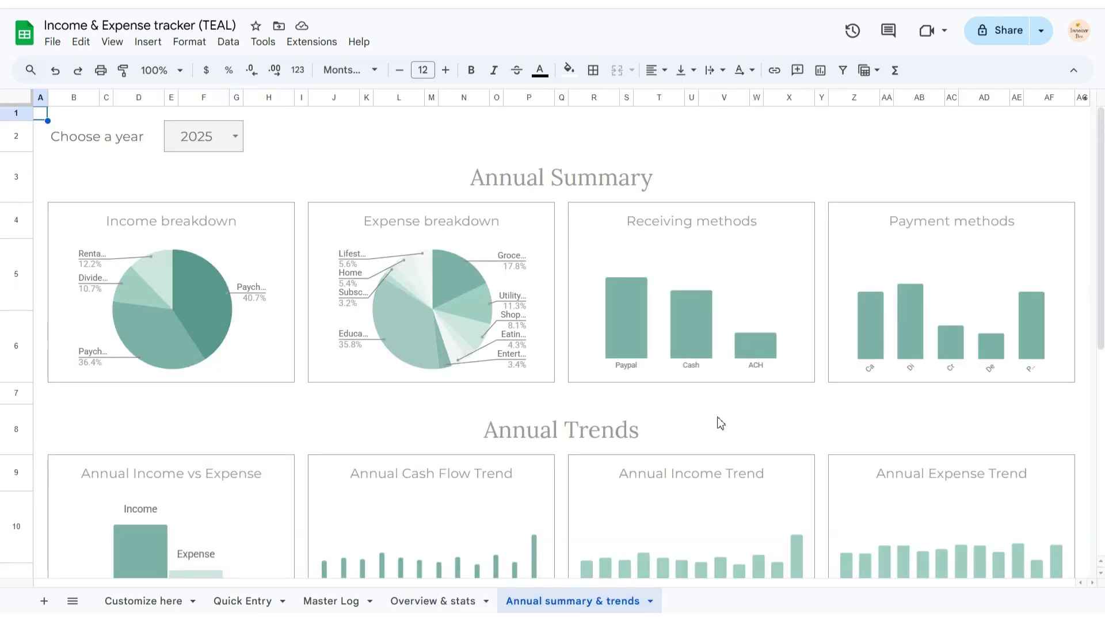
{"action": "scroll", "coordinate": [1101, 449], "scroll_direction": "down", "scroll_amount": 6}
{"action": "scroll", "coordinate": [1101, 449], "scroll_direction": "down", "scroll_amount": 1}
{"action": "left_click", "coordinate": [238, 330]}
{"action": "left_click", "coordinate": [245, 368]}
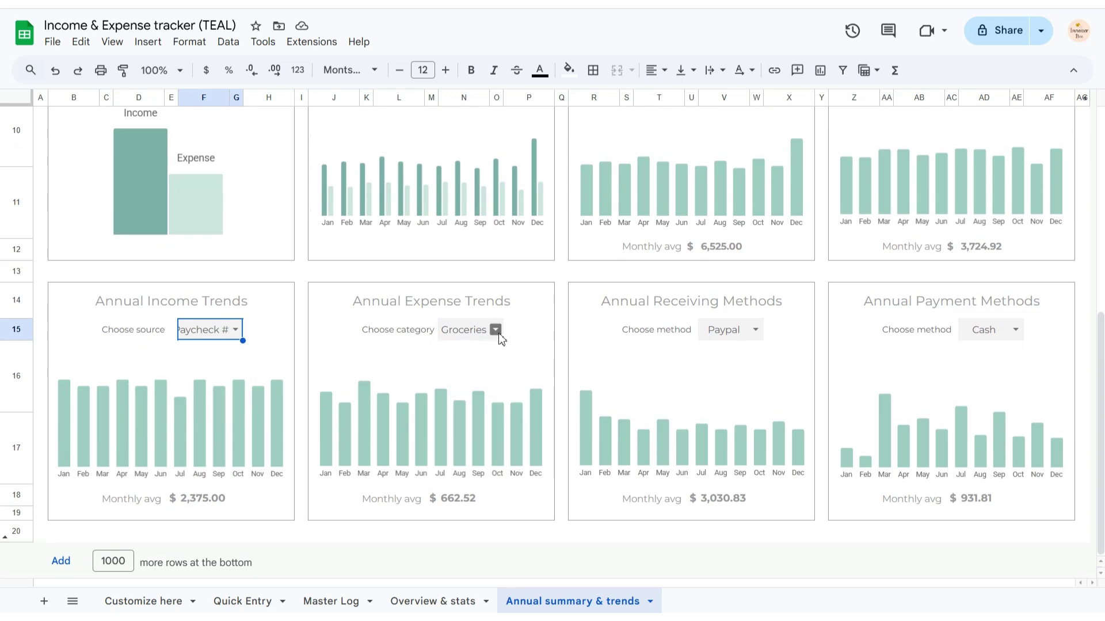
{"action": "left_click", "coordinate": [496, 330]}
{"action": "left_click", "coordinate": [505, 372]}
Set the Annual Receiving Methods chart to Cash and choose a different method for the Annual Payment Methods chart.
{"action": "left_click", "coordinate": [755, 329]}
{"action": "left_click", "coordinate": [752, 370]}
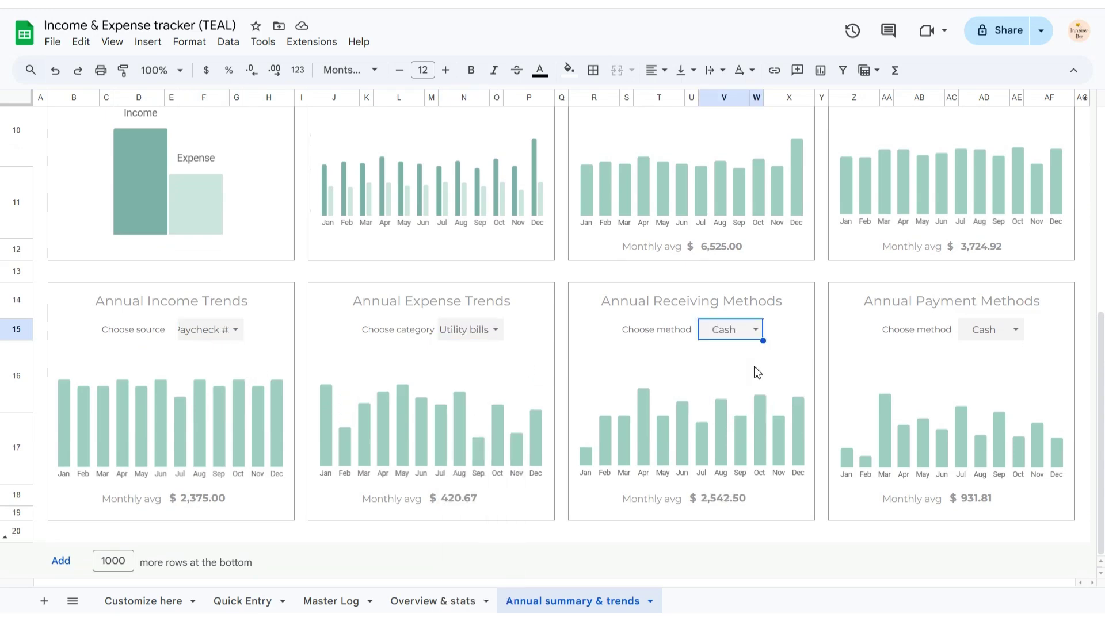
{"action": "left_click", "coordinate": [1016, 329]}
{"action": "left_click", "coordinate": [1011, 387]}
{"action": "scroll", "coordinate": [1101, 136], "scroll_direction": "up", "scroll_amount": 8}
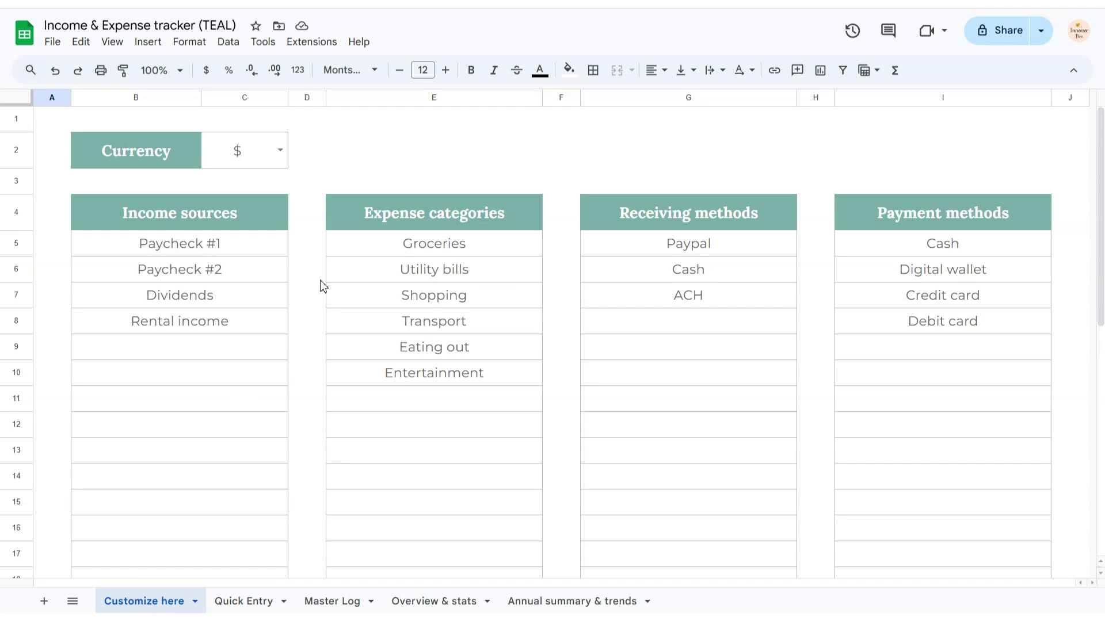
Choose $ as the tracker's currency on the Customize here sheet.
{"action": "left_click", "coordinate": [280, 151]}
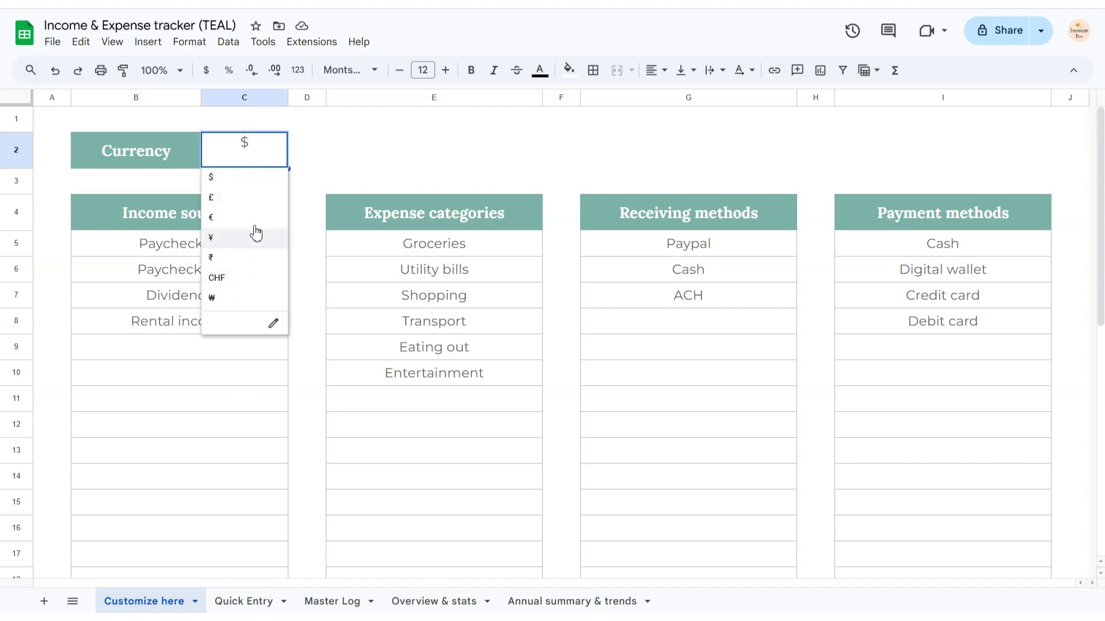
{"action": "left_click", "coordinate": [247, 178]}
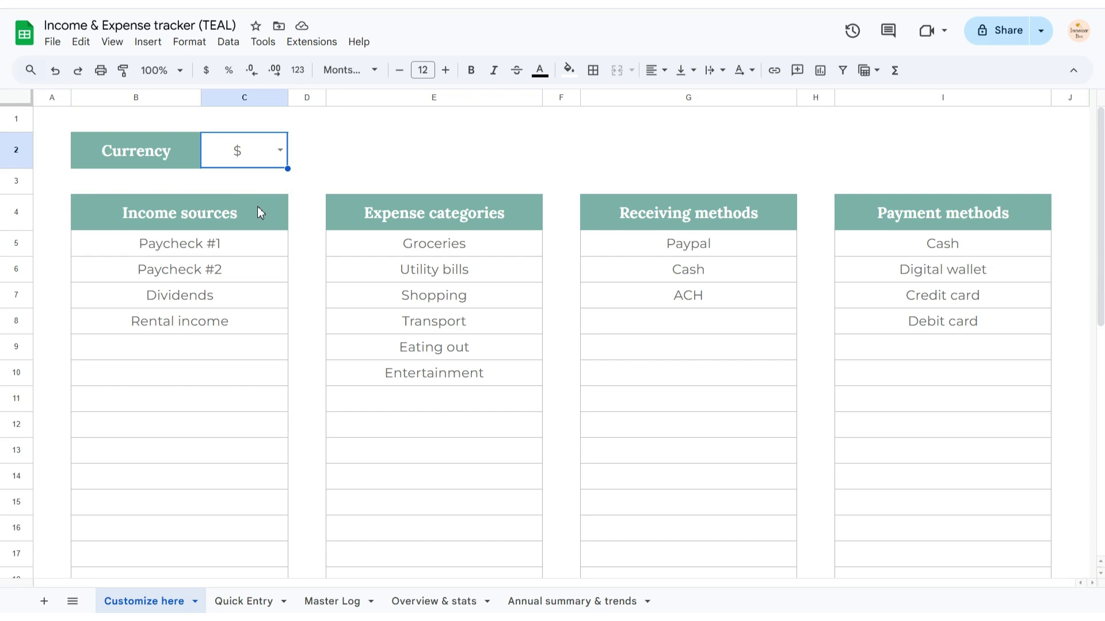
Review the income sources, expense categories, receiving methods and payment methods lists on the Customize here sheet.
{"action": "left_click", "coordinate": [270, 244]}
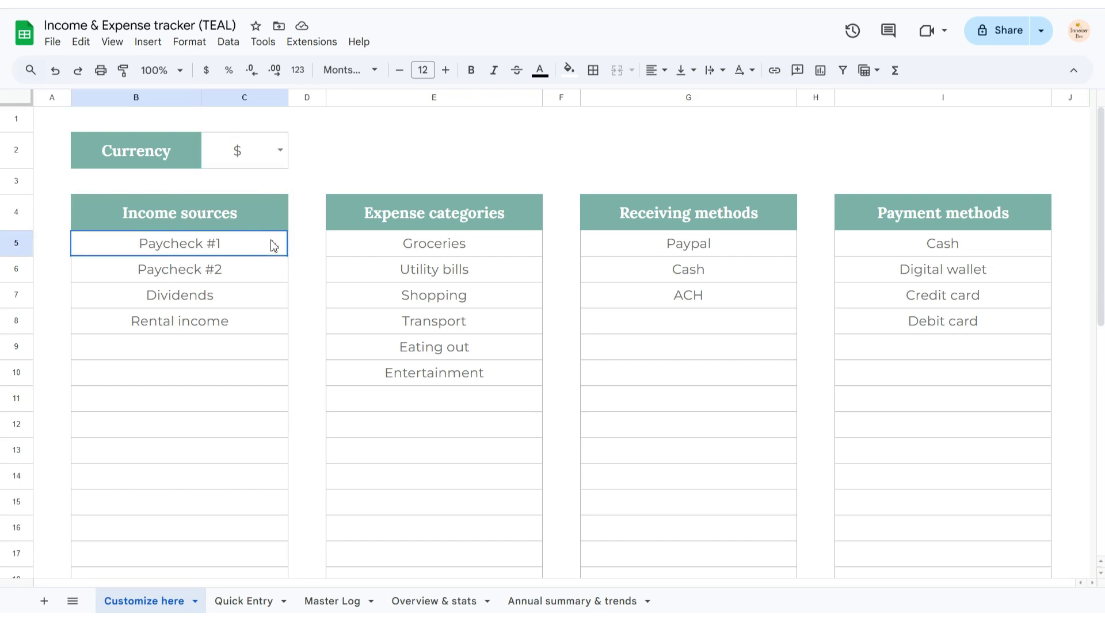
{"action": "left_click", "coordinate": [272, 294]}
{"action": "left_click", "coordinate": [422, 202]}
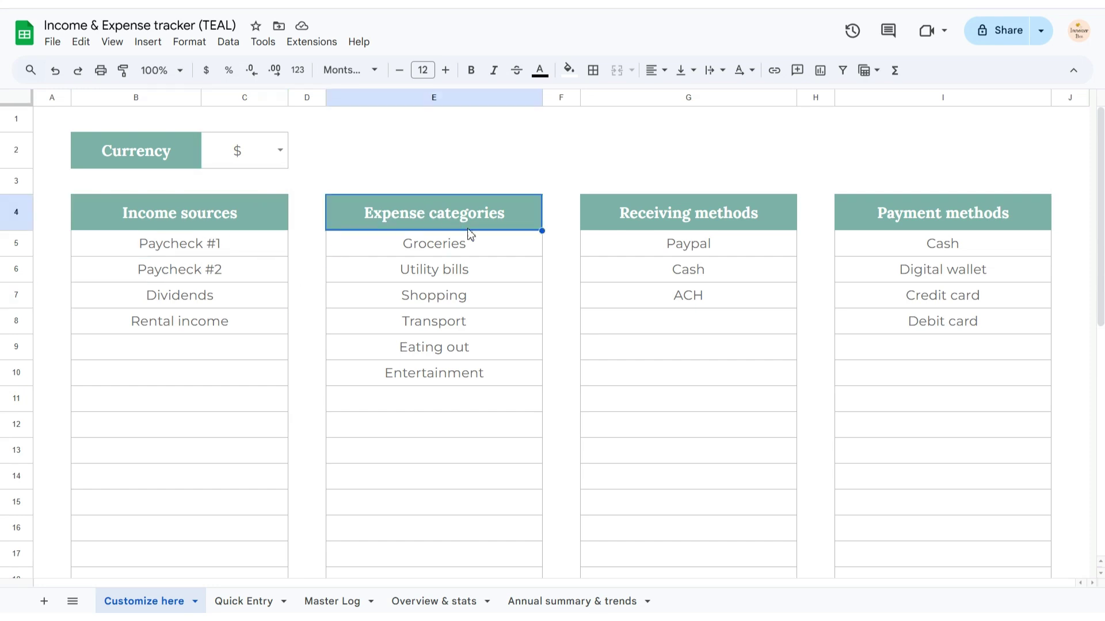
{"action": "left_click", "coordinate": [479, 241]}
{"action": "left_click", "coordinate": [498, 272]}
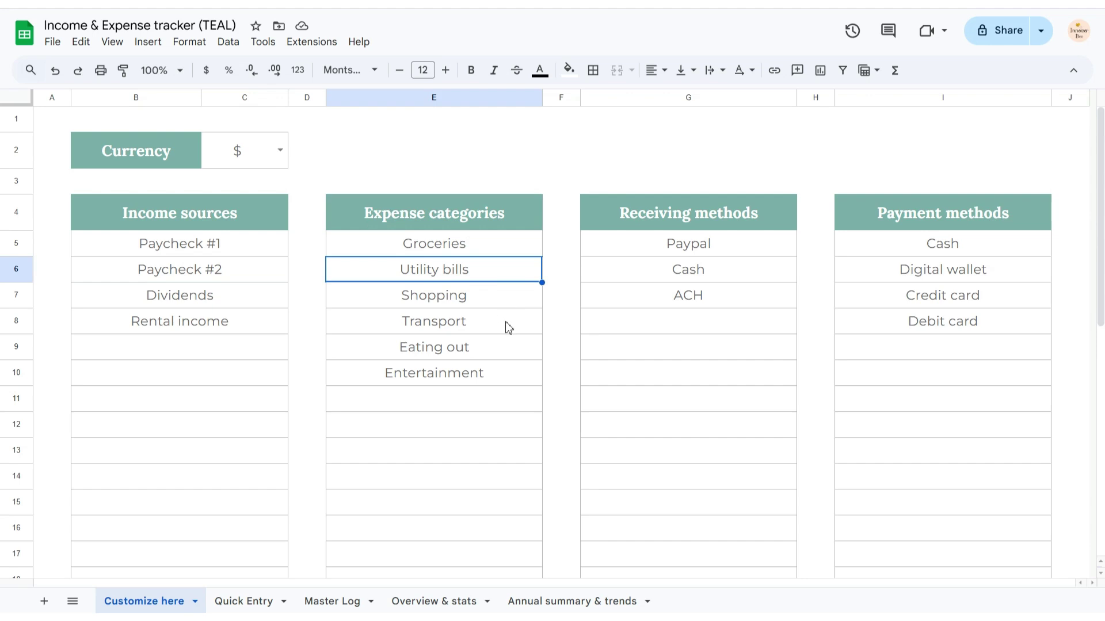
{"action": "left_click", "coordinate": [650, 225]}
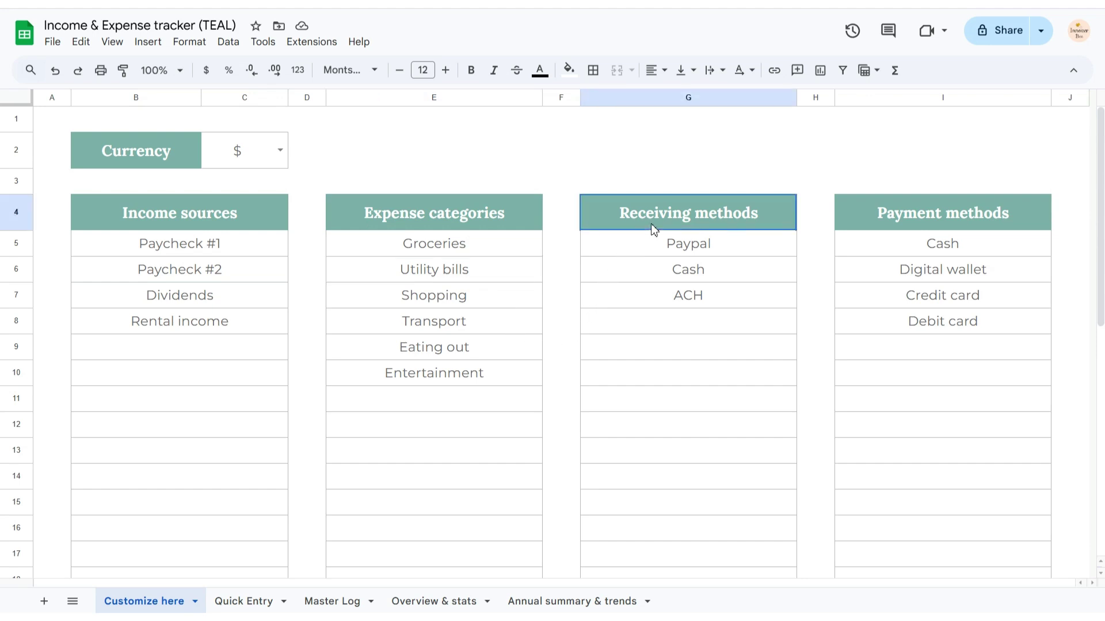
{"action": "left_click", "coordinate": [731, 243]}
{"action": "left_click", "coordinate": [745, 270]}
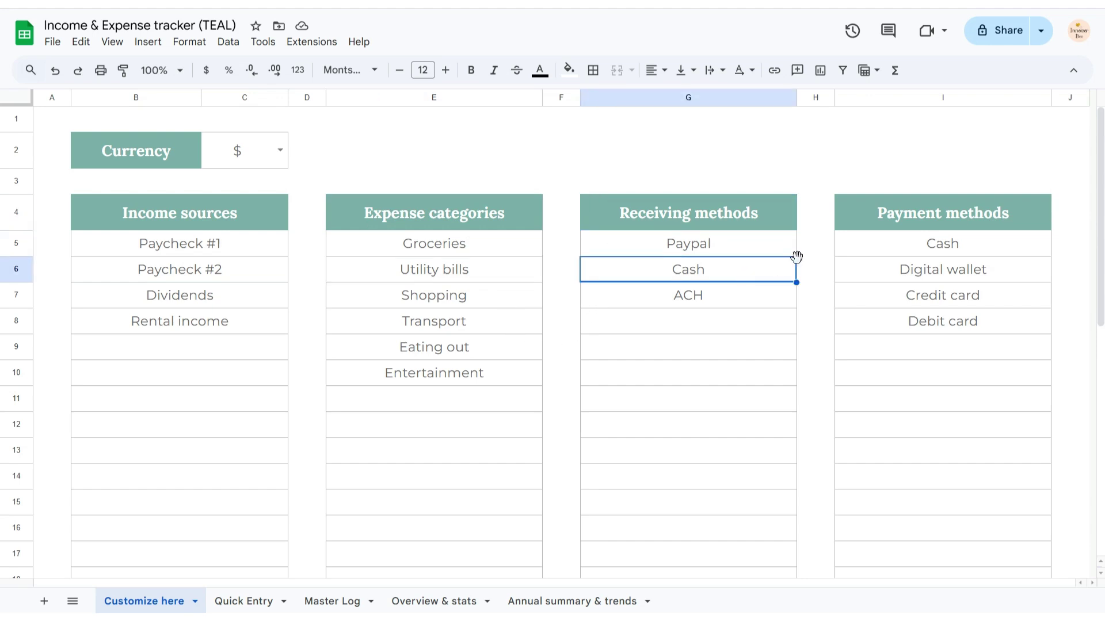
{"action": "left_click", "coordinate": [980, 213]}
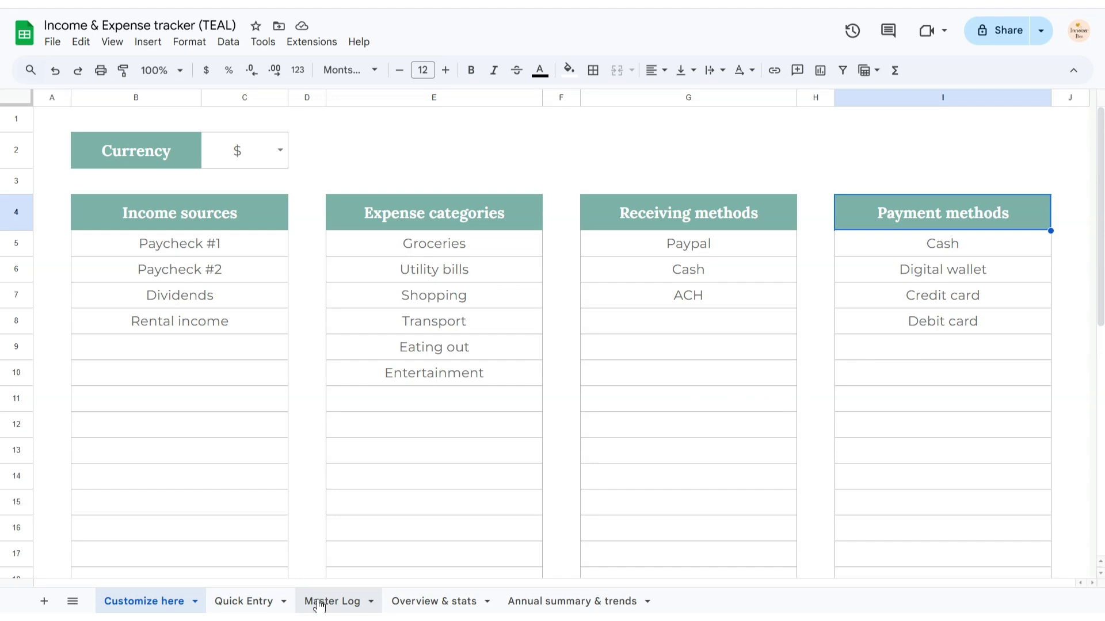
Look over the Quick Entry sheet's daily transaction columns and browse the recorded transactions in the Master Log.
{"action": "left_click", "coordinate": [269, 604]}
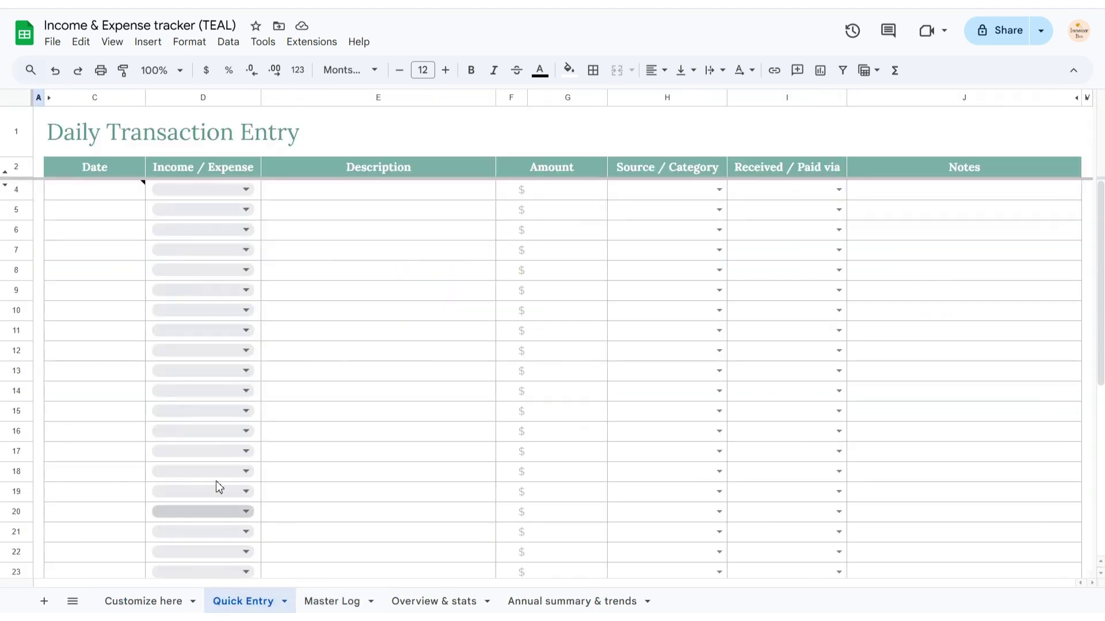
{"action": "mouse_move", "coordinate": [127, 201]}
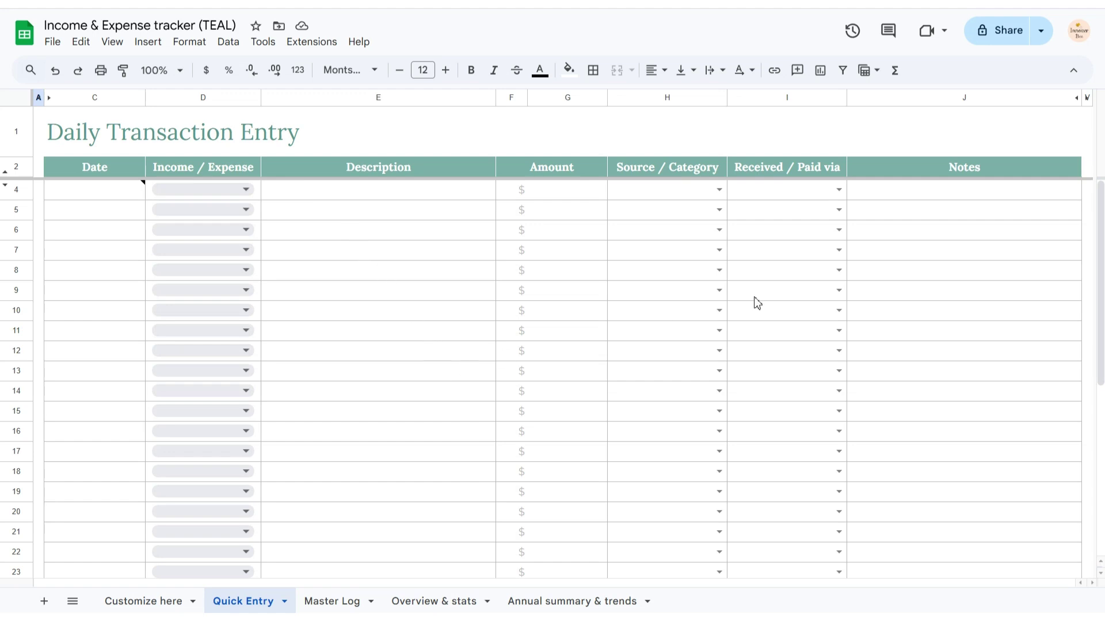
{"action": "mouse_move", "coordinate": [1103, 236]}
{"action": "left_mouse_down"}
{"action": "mouse_move", "coordinate": [1103, 414]}
{"action": "mouse_move", "coordinate": [1100, 229]}
{"action": "left_mouse_up"}
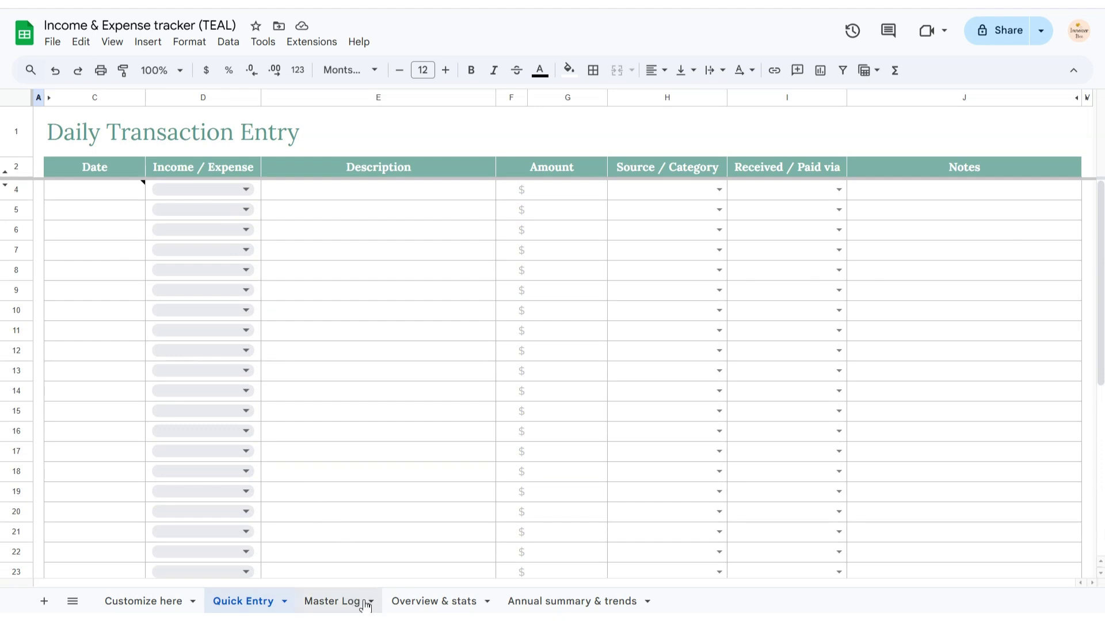
{"action": "left_click", "coordinate": [333, 601]}
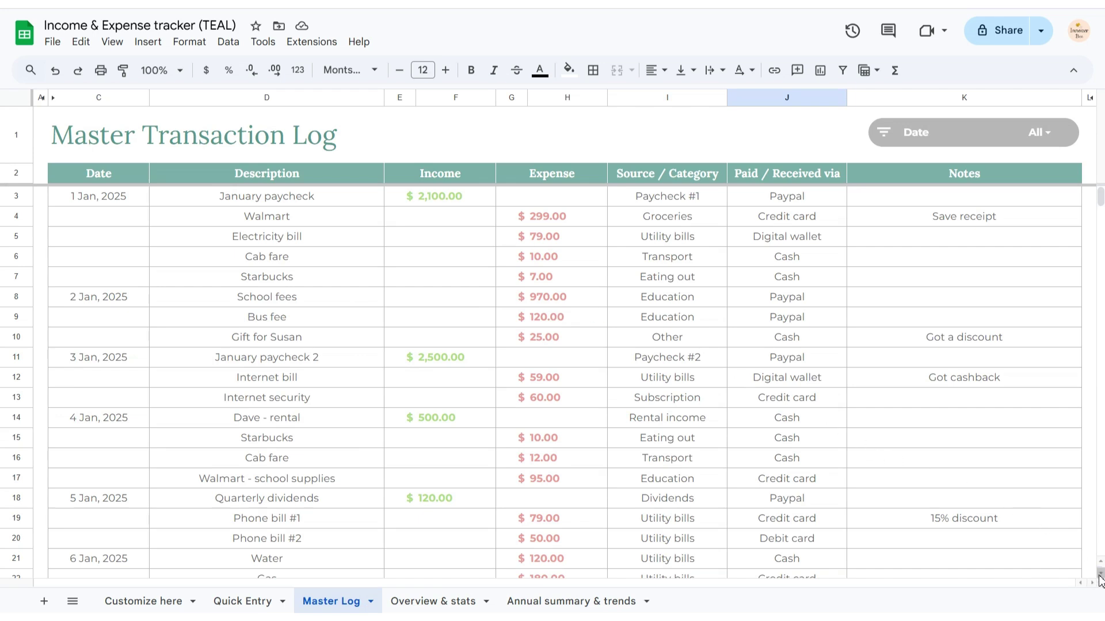
{"action": "scroll", "coordinate": [1100, 579], "scroll_direction": "down", "scroll_amount": 3}
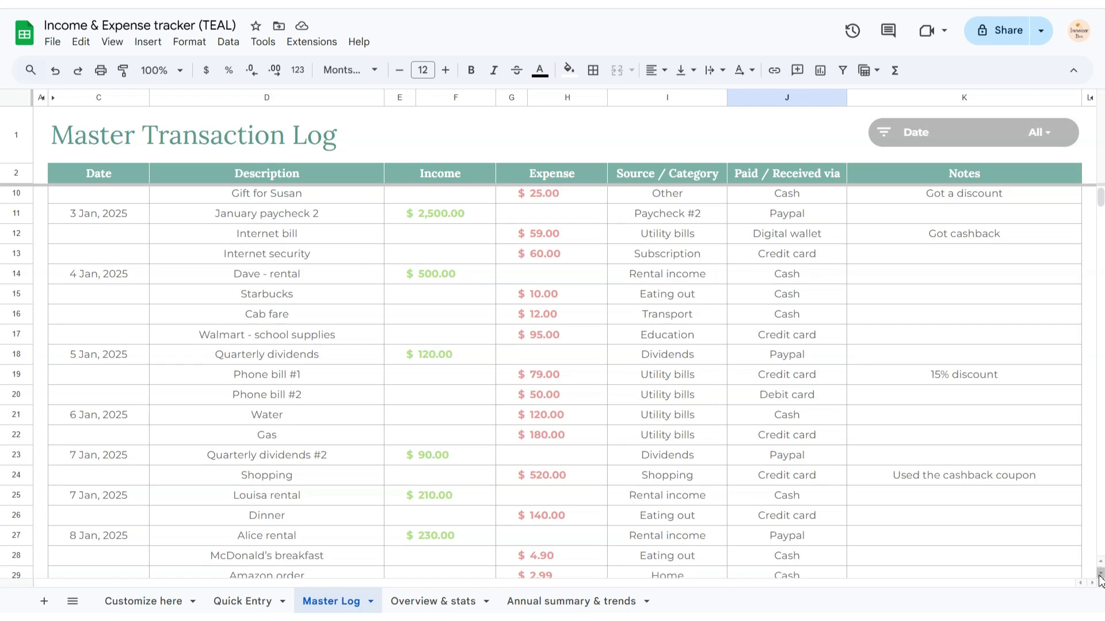
{"action": "scroll", "coordinate": [1099, 580], "scroll_direction": "down", "scroll_amount": 1}
{"action": "scroll", "coordinate": [1100, 580], "scroll_direction": "down", "scroll_amount": 4}
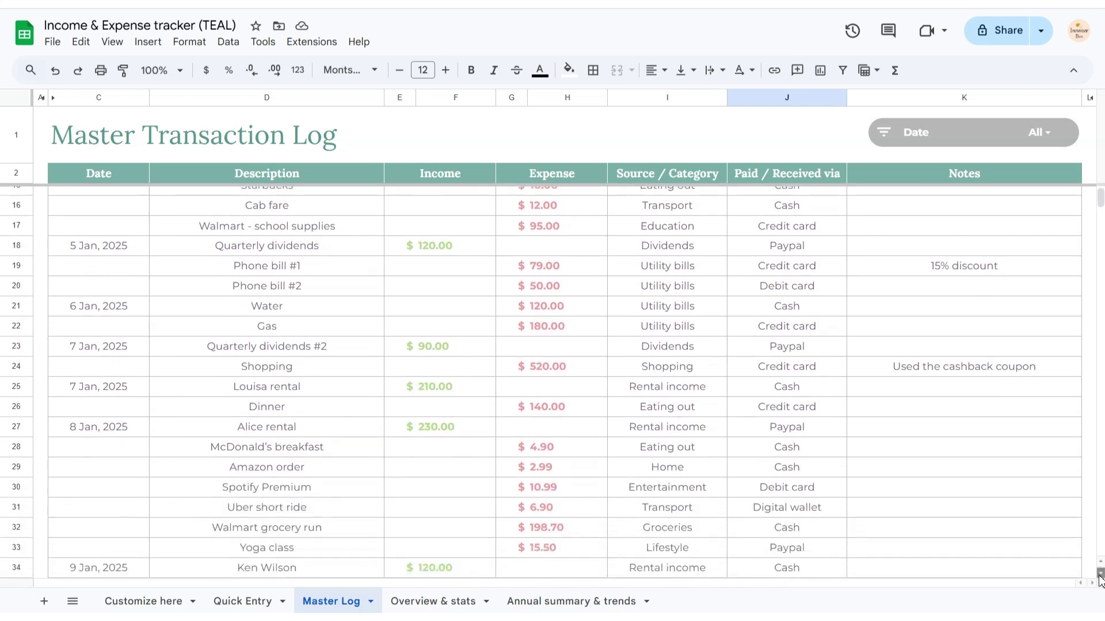
{"action": "scroll", "coordinate": [1100, 580], "scroll_direction": "down", "scroll_amount": 1}
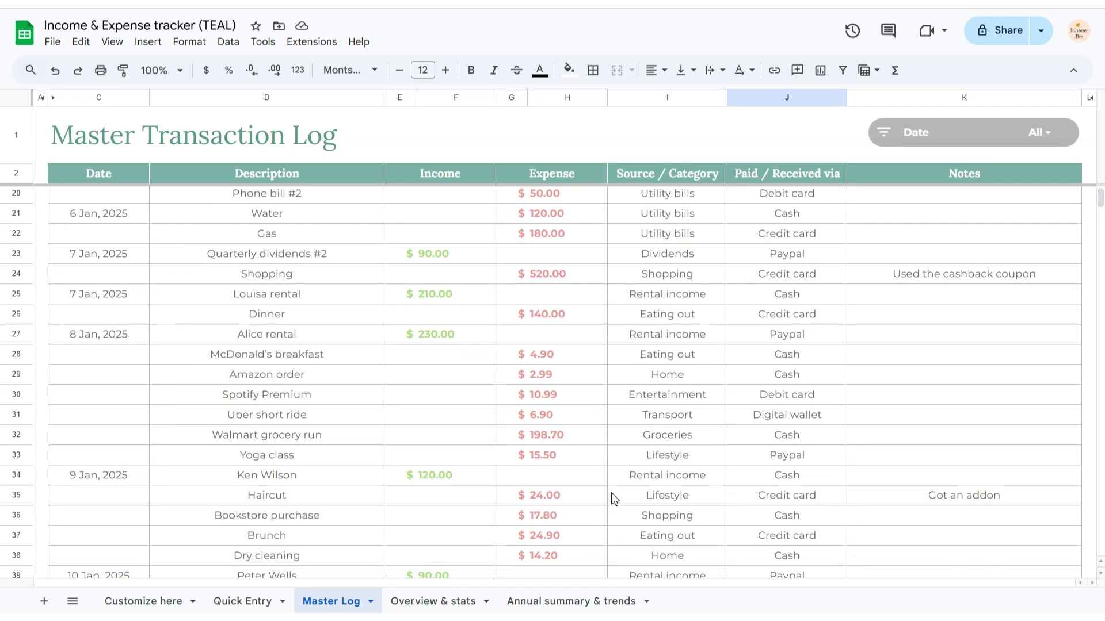
In the first row of the Quick Entry sheet, enter the date 10 Dec, 2025 and mark the transaction as Expense.
{"action": "left_click", "coordinate": [270, 602]}
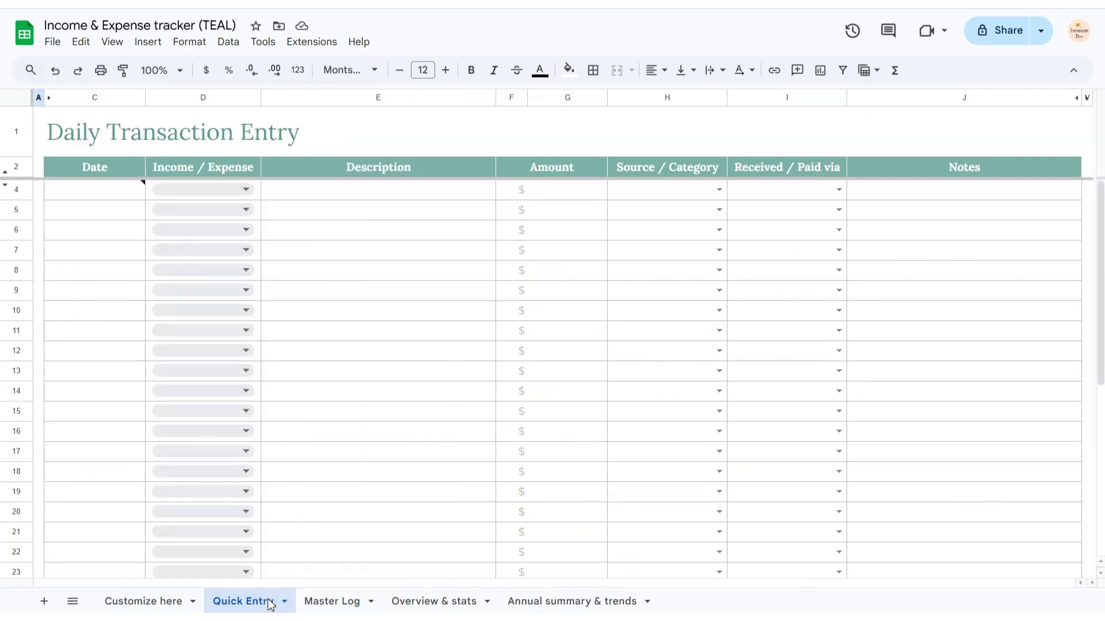
{"action": "mouse_move", "coordinate": [1100, 280]}
{"action": "left_mouse_down"}
{"action": "mouse_move", "coordinate": [1102, 391]}
{"action": "mouse_move", "coordinate": [1101, 280]}
{"action": "left_mouse_up"}
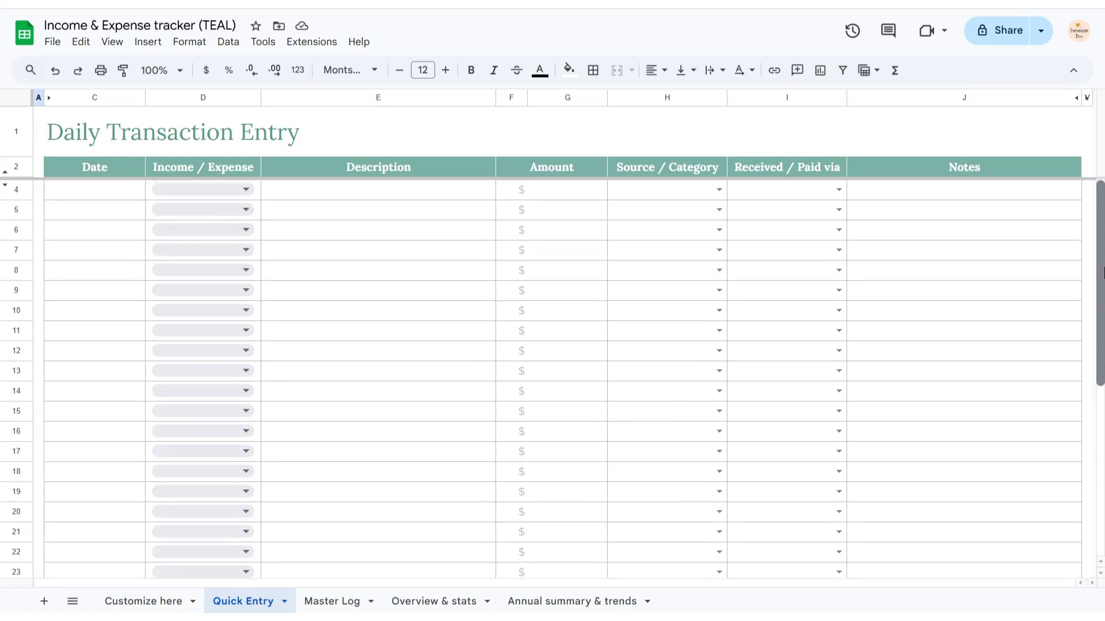
{"action": "double_click", "coordinate": [127, 192]}
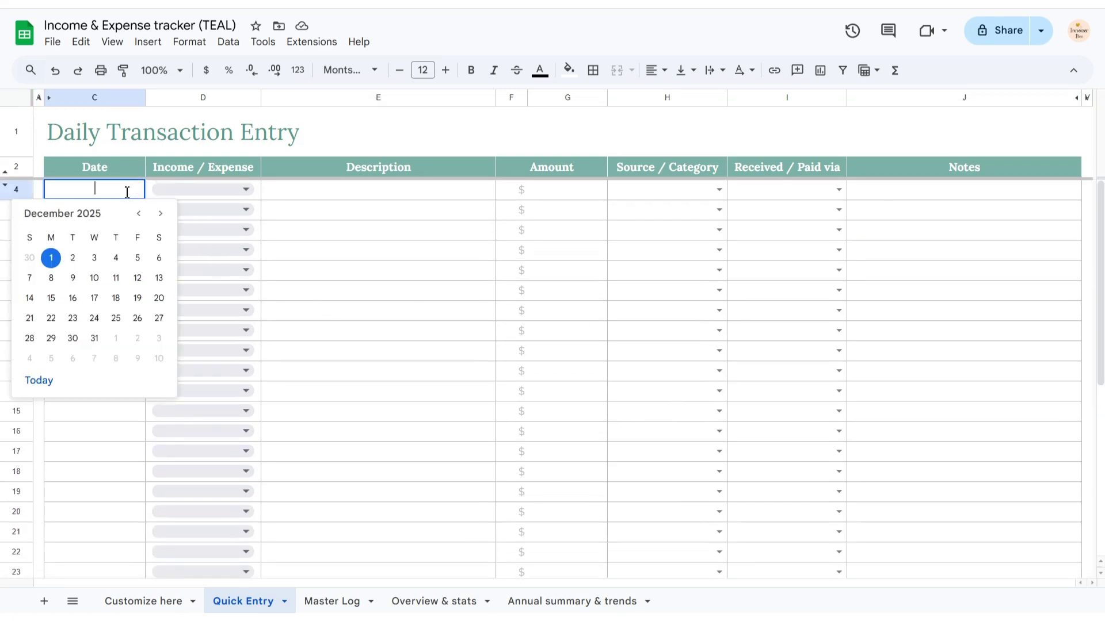
{"action": "left_click", "coordinate": [94, 278]}
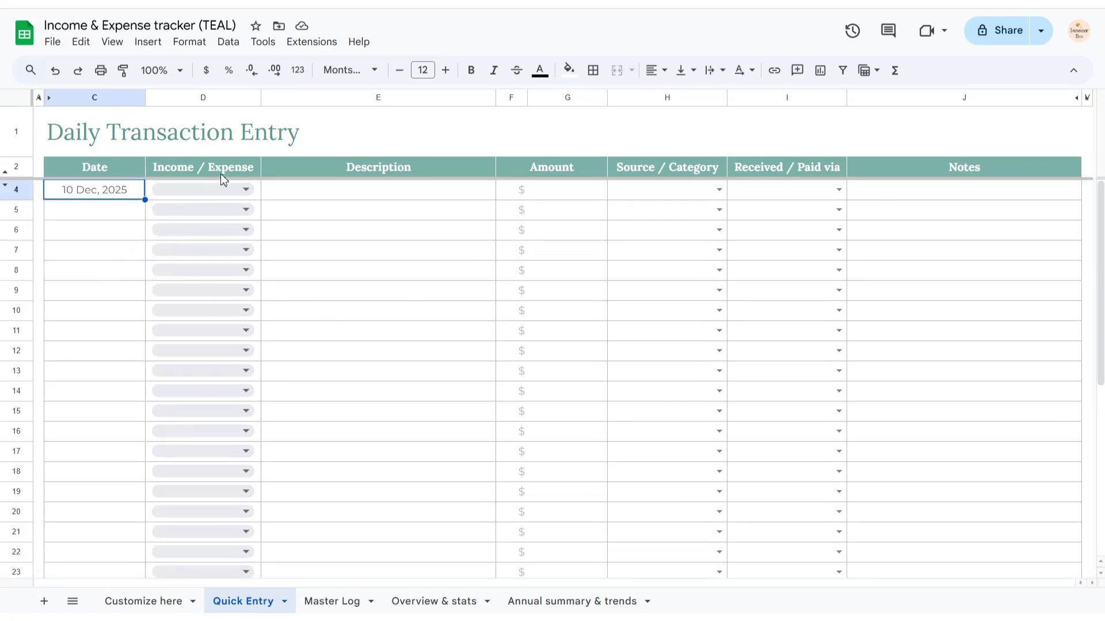
{"action": "left_click", "coordinate": [241, 192]}
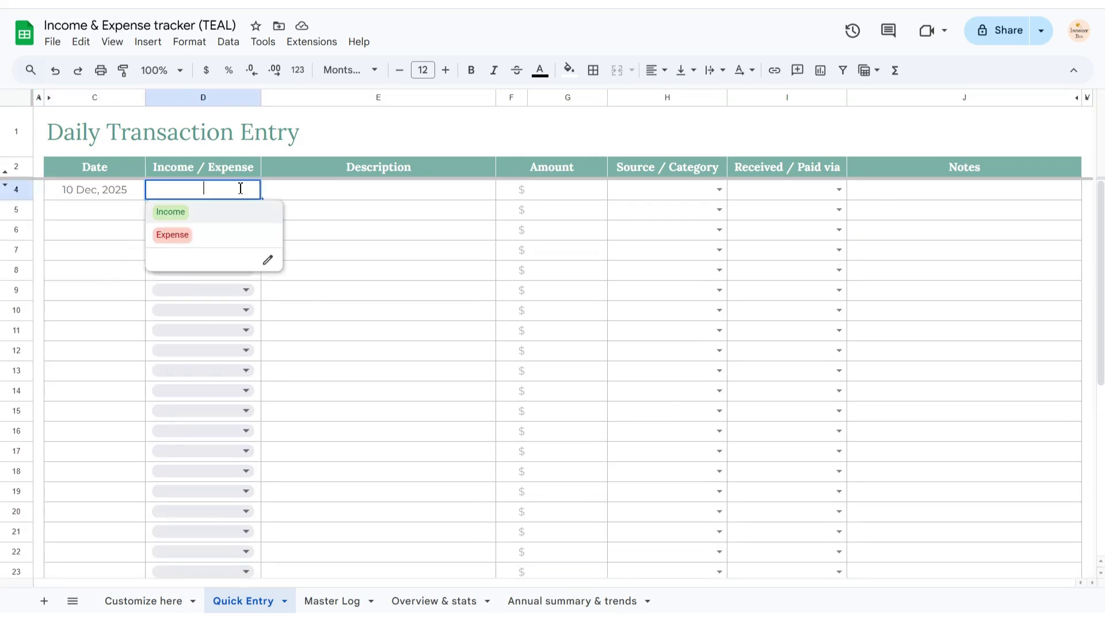
{"action": "left_click", "coordinate": [256, 241]}
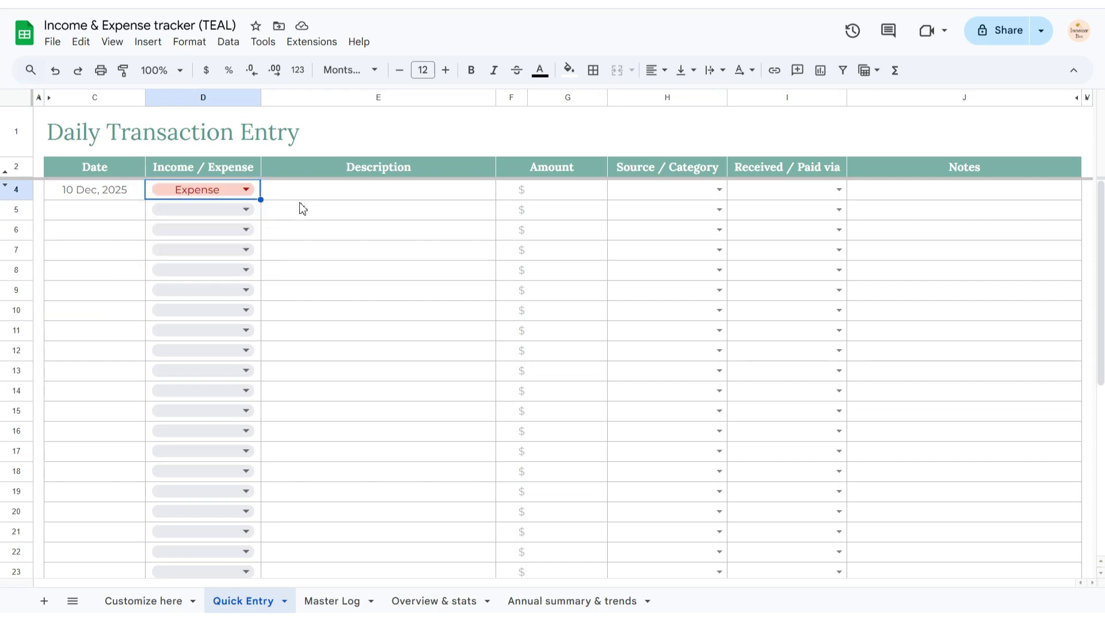
Describe the first transaction as "Skincare essentials" and enter an amount of 20.
{"action": "left_click", "coordinate": [309, 198]}
{"action": "type", "text": "Skin"}
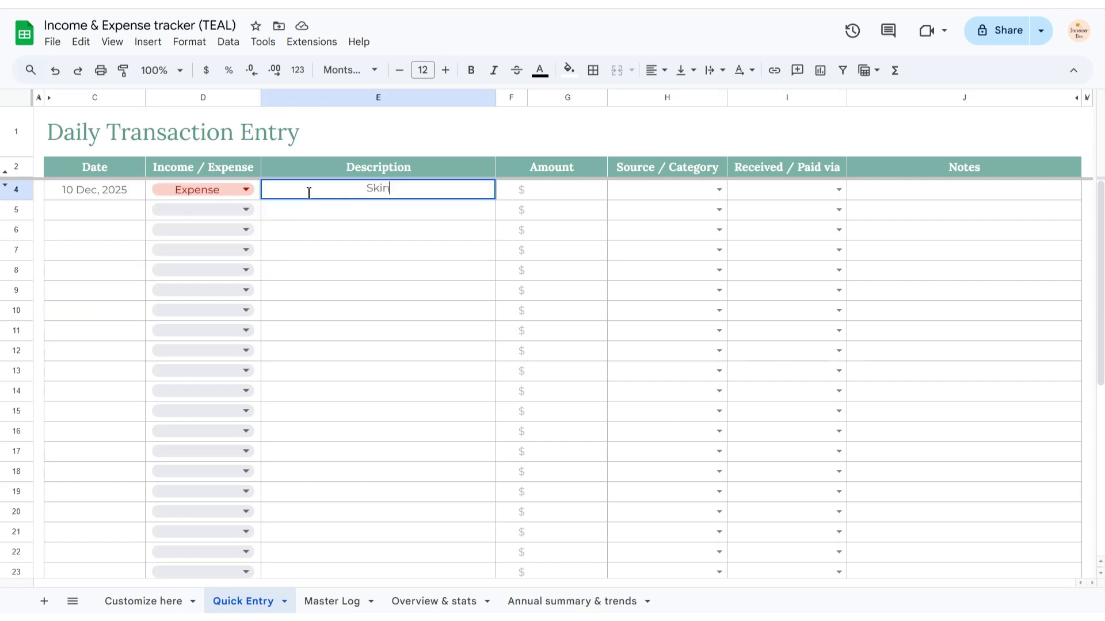
{"action": "type", "text": "care essentials"}
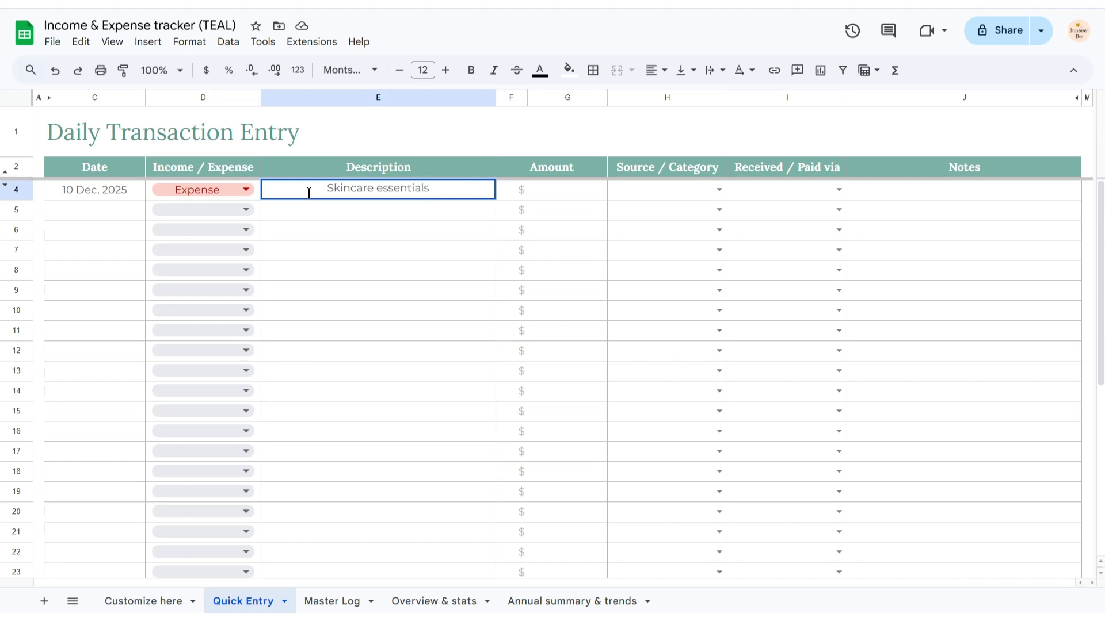
{"action": "left_click", "coordinate": [557, 192]}
{"action": "type", "text": "20"}
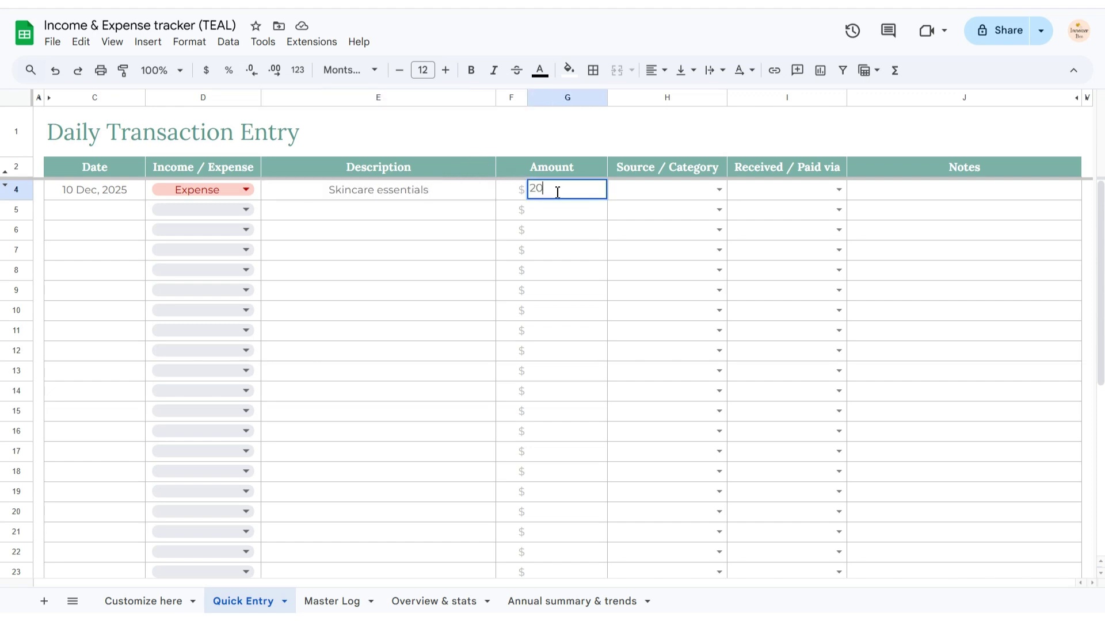
Enter "Personal care" as the first transaction's category and set its payment method to Credit card.
{"action": "left_click", "coordinate": [670, 194]}
{"action": "left_click", "coordinate": [722, 191]}
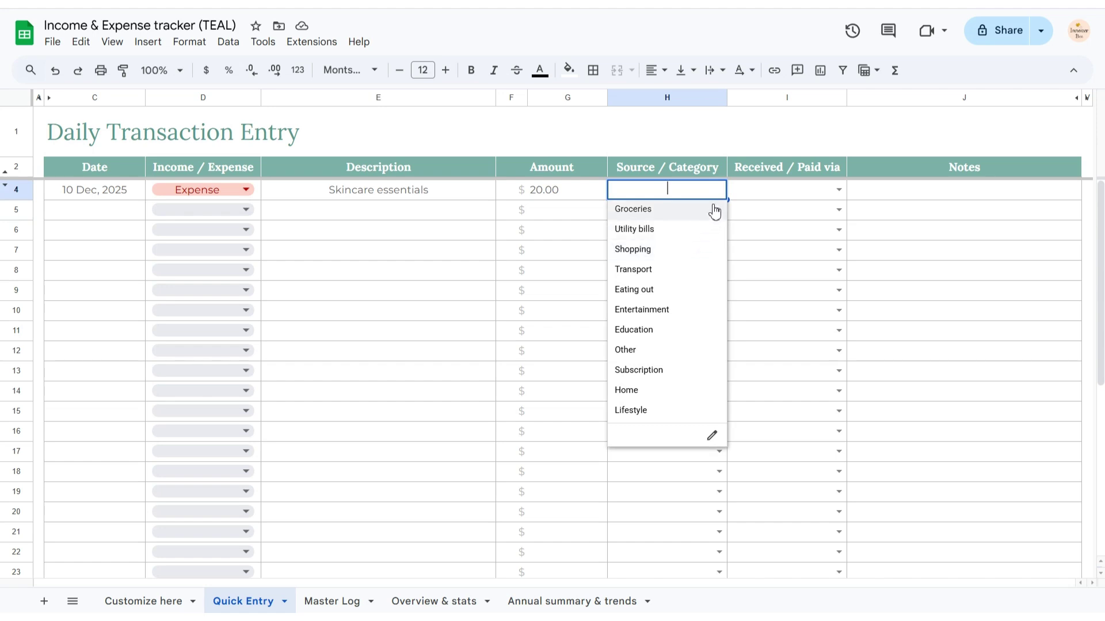
{"action": "type", "text": "Person"}
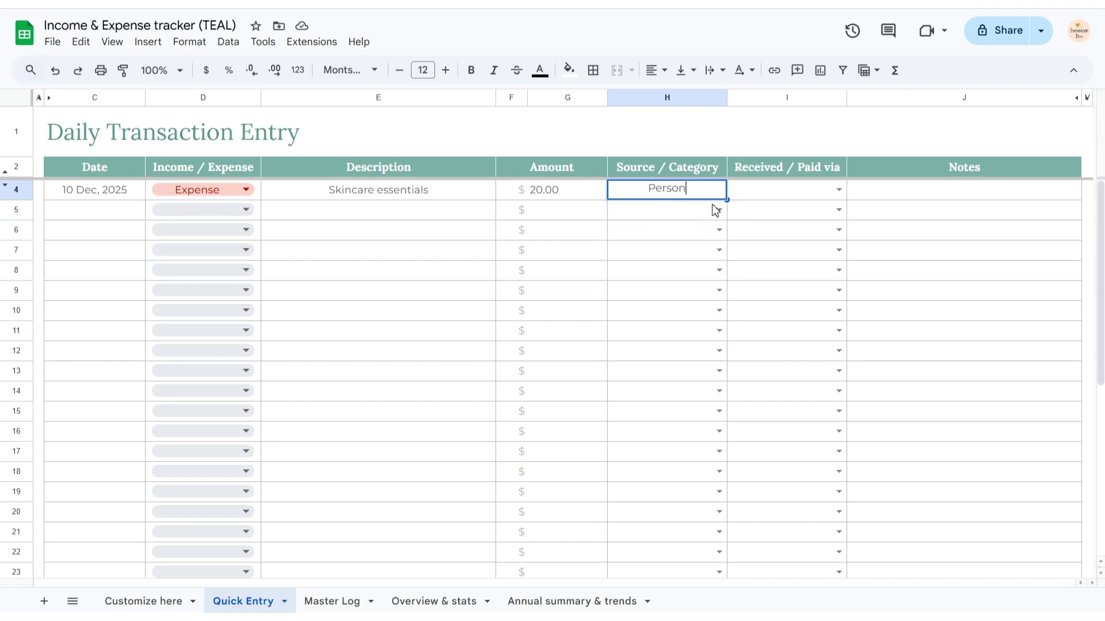
{"action": "type", "text": "al care"}
{"action": "left_click", "coordinate": [839, 191]}
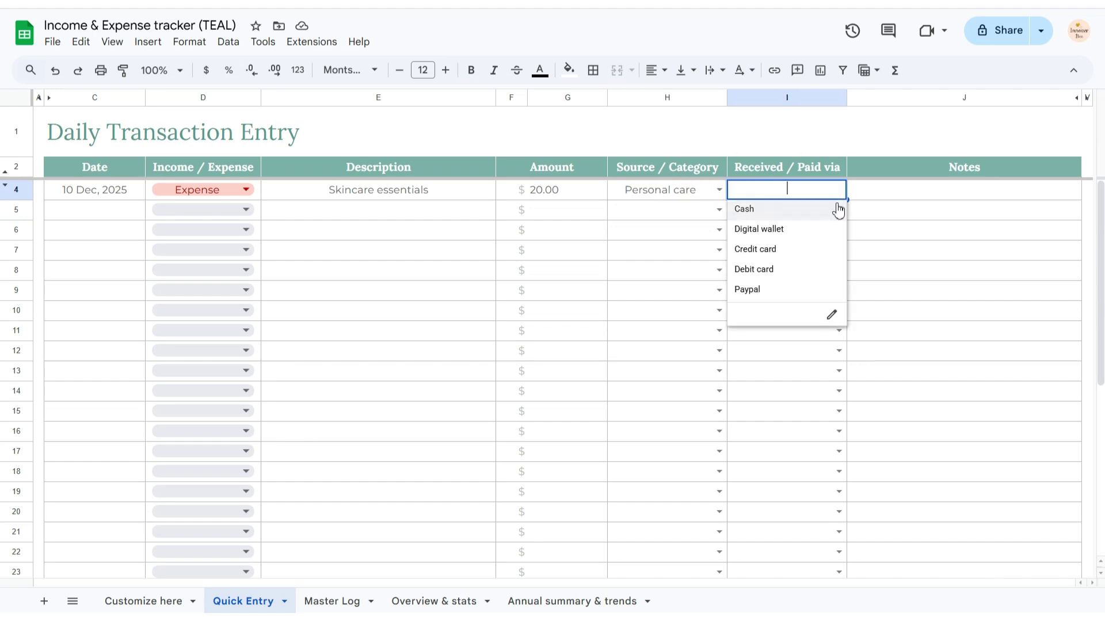
{"action": "left_click", "coordinate": [838, 253]}
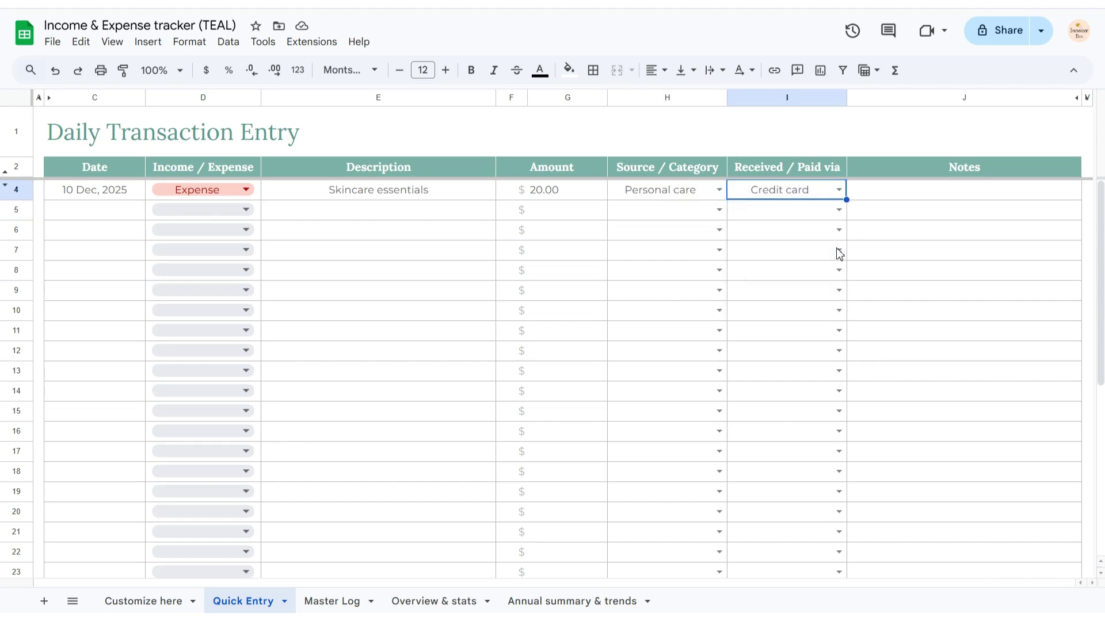
Add the note "Got 10% discount" to the skincare essentials transaction.
{"action": "left_click", "coordinate": [884, 198]}
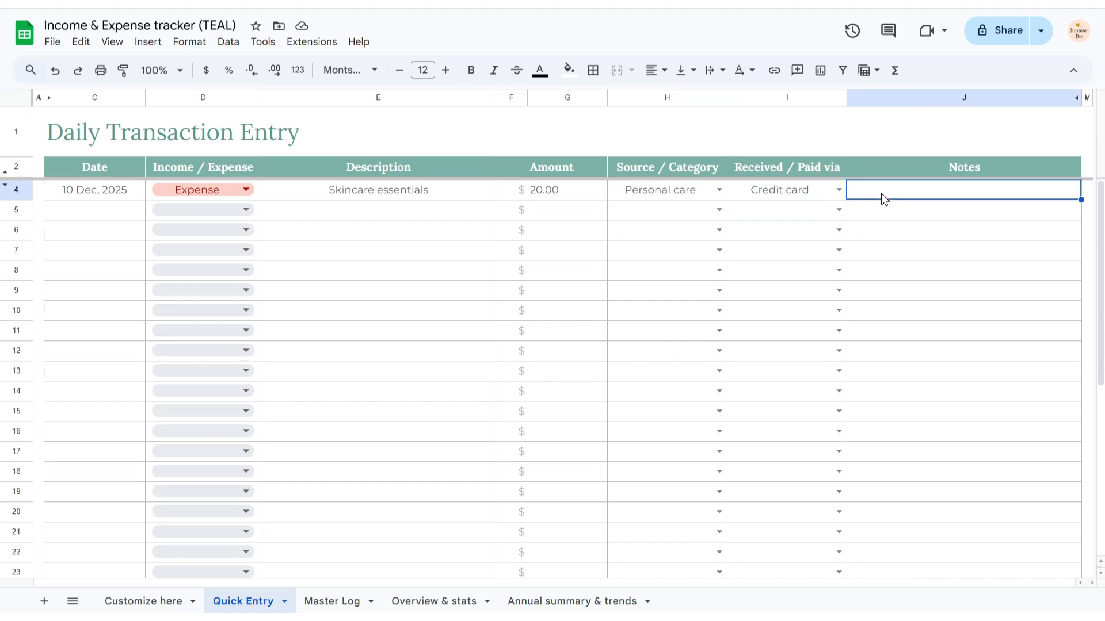
{"action": "type", "text": "Gor"}
{"action": "type", "text": " 10% discount"}
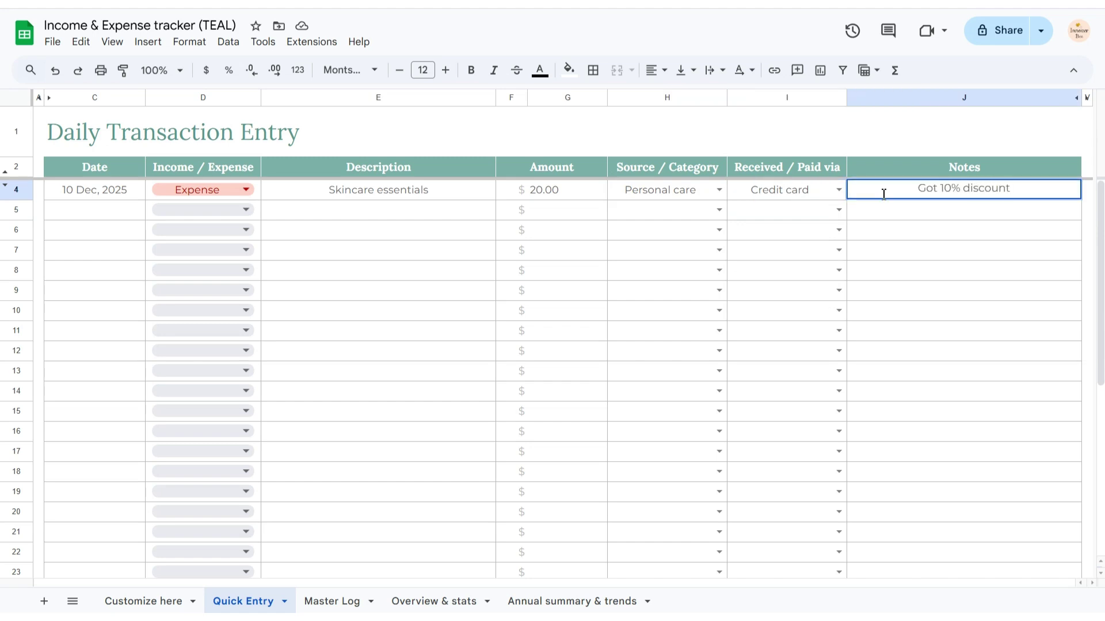
{"action": "key", "text": "Return"}
Record a "Cab fare" transaction in row 5 with amount 12, category Transport and payment method Cash.
{"action": "left_click", "coordinate": [481, 213]}
{"action": "type", "text": "Cab fare"}
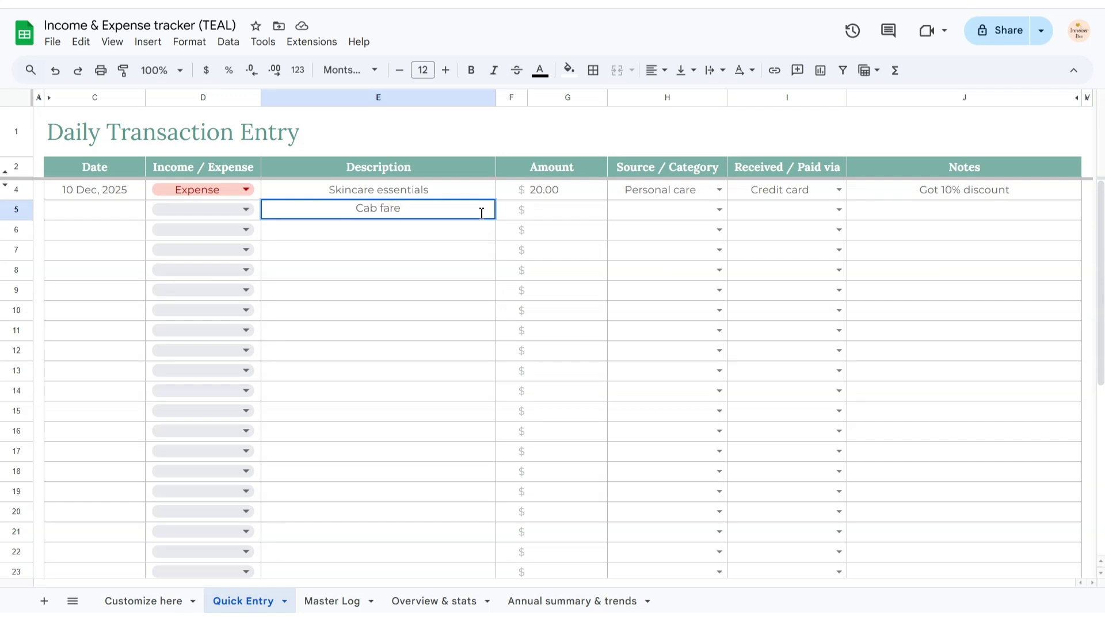
{"action": "key", "text": "Tab"}
{"action": "type", "text": "12"}
{"action": "key", "text": "Tab"}
{"action": "key", "text": "Return"}
{"action": "left_click", "coordinate": [697, 293]}
{"action": "key", "text": "Tab"}
{"action": "key", "text": "Return"}
{"action": "left_click", "coordinate": [826, 228]}
Record a "Starbucks" transaction in row 6 with amount 10, category Eating out and payment method Cash.
{"action": "left_click", "coordinate": [443, 230]}
{"action": "type", "text": "Starbucks"}
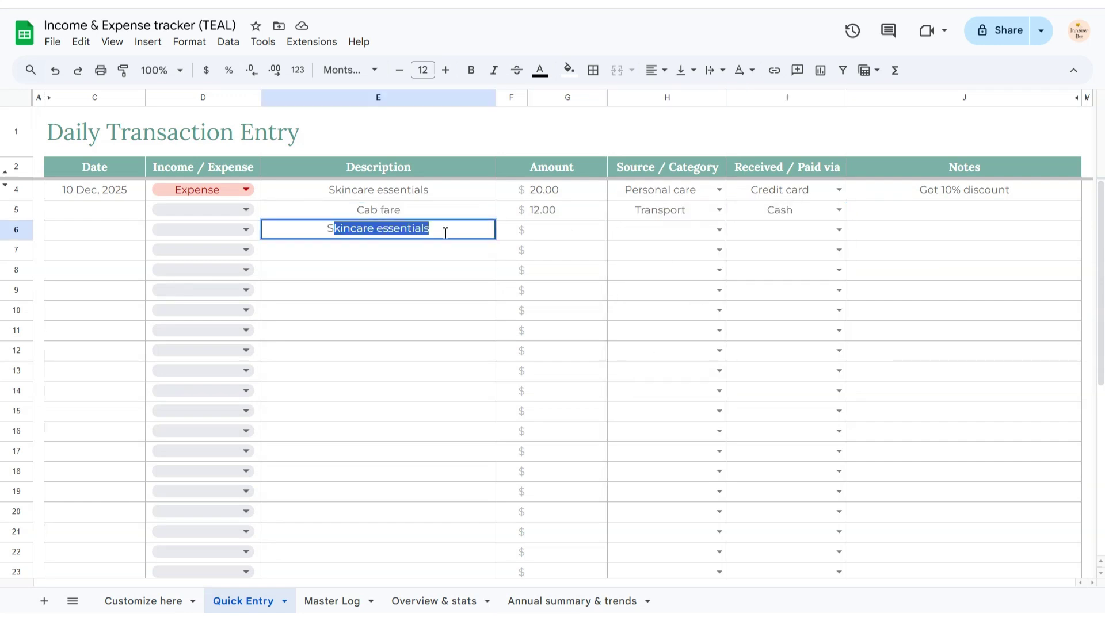
{"action": "key", "text": "Tab"}
{"action": "type", "text": "10"}
{"action": "key", "text": "Tab"}
{"action": "key", "text": "Return"}
{"action": "left_click", "coordinate": [638, 327]}
{"action": "key", "text": "Tab"}
{"action": "key", "text": "Return"}
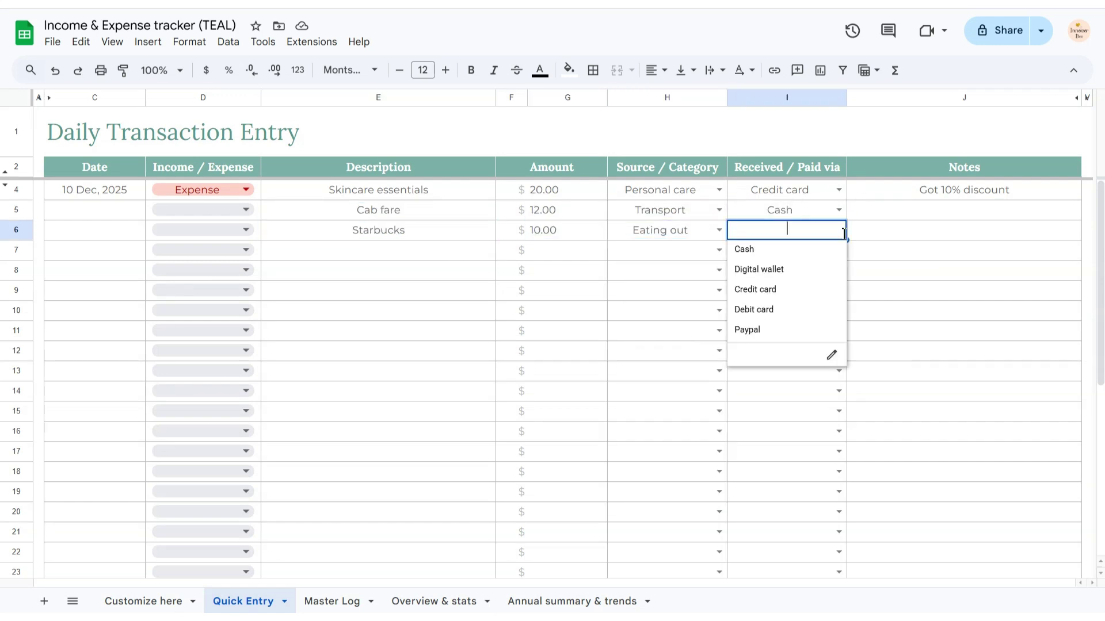
{"action": "left_click", "coordinate": [748, 247]}
Record a "Walmart - grocery run" transaction in row 7 with amount 72, category Groceries and payment method Credit card.
{"action": "left_click", "coordinate": [481, 249]}
{"action": "type", "text": "Walmart - grocery run"}
{"action": "left_click", "coordinate": [575, 253]}
{"action": "type", "text": "72"}
{"action": "left_click", "coordinate": [718, 251]}
{"action": "left_click", "coordinate": [691, 310]}
{"action": "left_click", "coordinate": [838, 251]}
{"action": "left_click", "coordinate": [755, 309]}
Record an "Electricity bill" transaction in row 8 with amount 92, category Utility bills and payment method Debit card.
{"action": "left_click", "coordinate": [449, 276]}
{"action": "type", "text": "Electricity bill"}
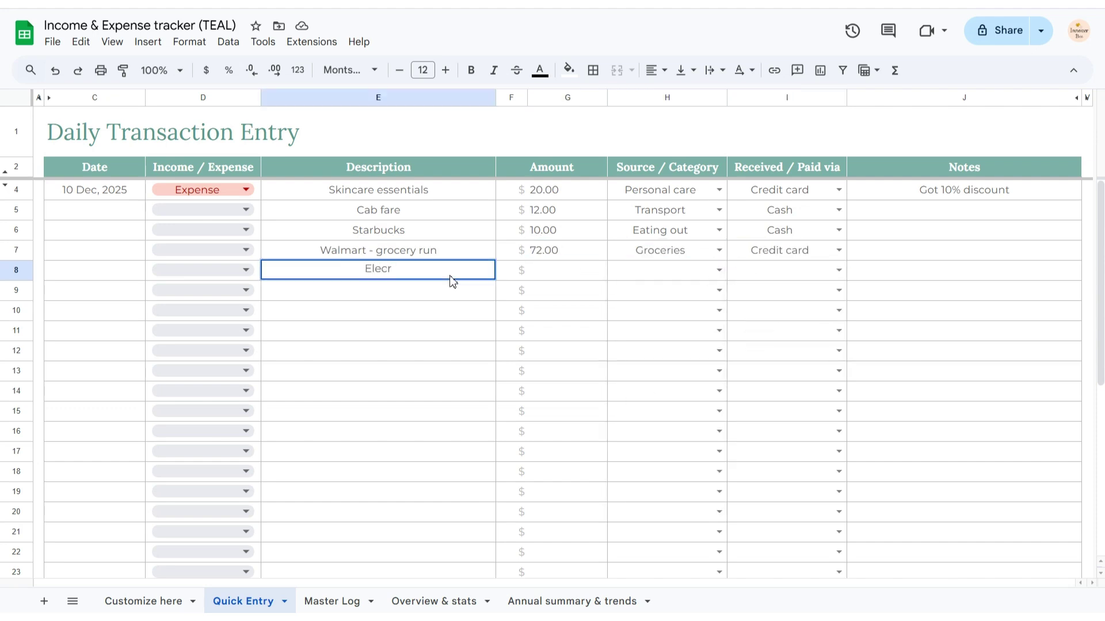
{"action": "left_click", "coordinate": [573, 275]}
{"action": "type", "text": "92"}
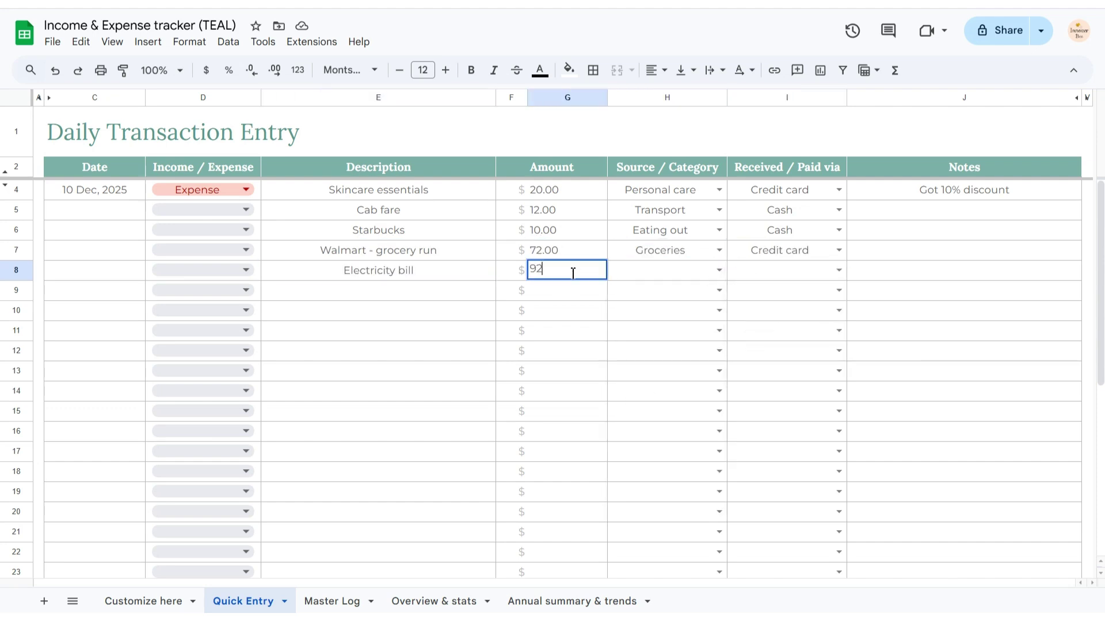
{"action": "left_click", "coordinate": [719, 271]}
{"action": "left_click", "coordinate": [638, 308]}
{"action": "left_click", "coordinate": [838, 270]}
{"action": "left_click", "coordinate": [760, 348]}
Add the note "Got 10% rebate" to the electricity bill transaction.
{"action": "left_click", "coordinate": [916, 271]}
{"action": "type", "text": "Got 10% rebate"}
{"action": "key", "text": "Return"}
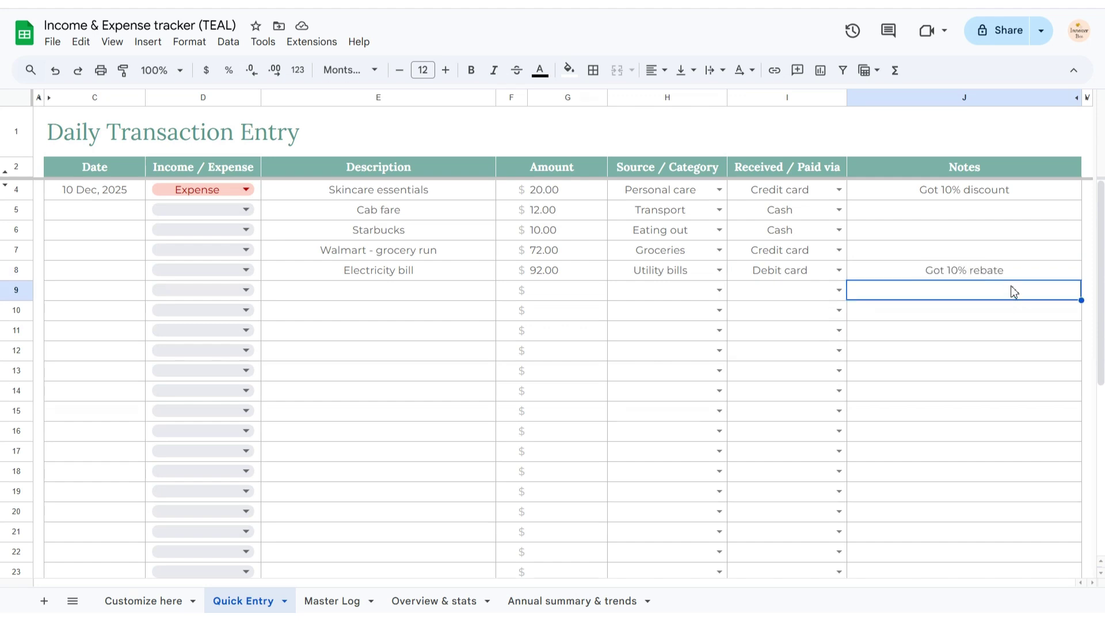
Mark row 9 as Income, describe it as "Quarterly dividend" and enter an amount of 210.
{"action": "left_click", "coordinate": [246, 290]}
{"action": "left_click", "coordinate": [262, 315]}
{"action": "left_click", "coordinate": [315, 296]}
{"action": "type", "text": "Quarterly dividend"}
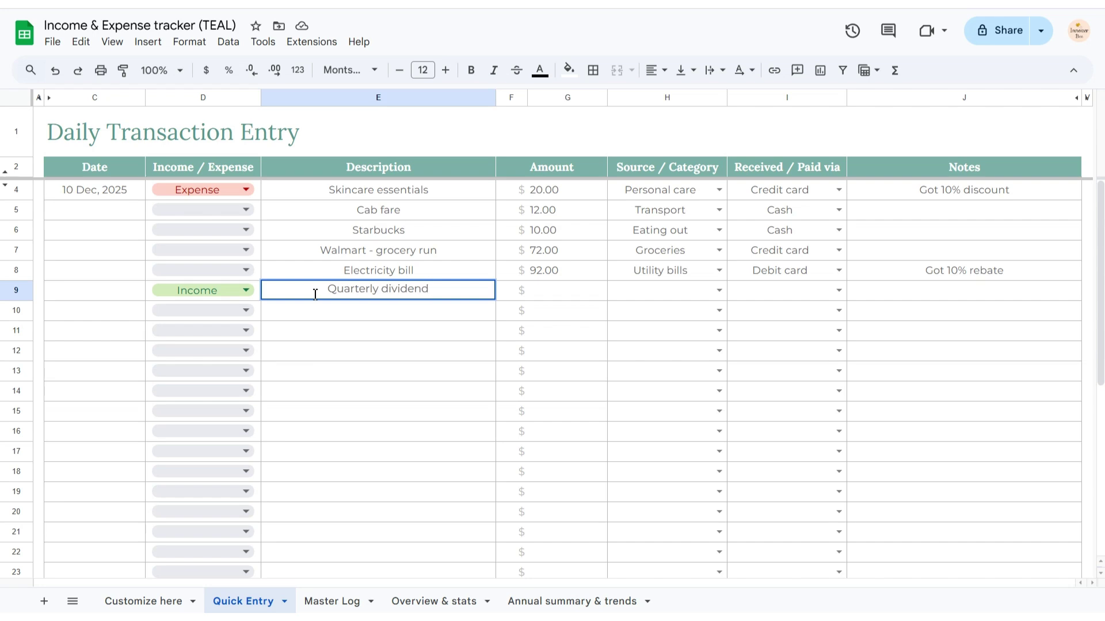
{"action": "left_click", "coordinate": [556, 298]}
{"action": "type", "text": "210"}
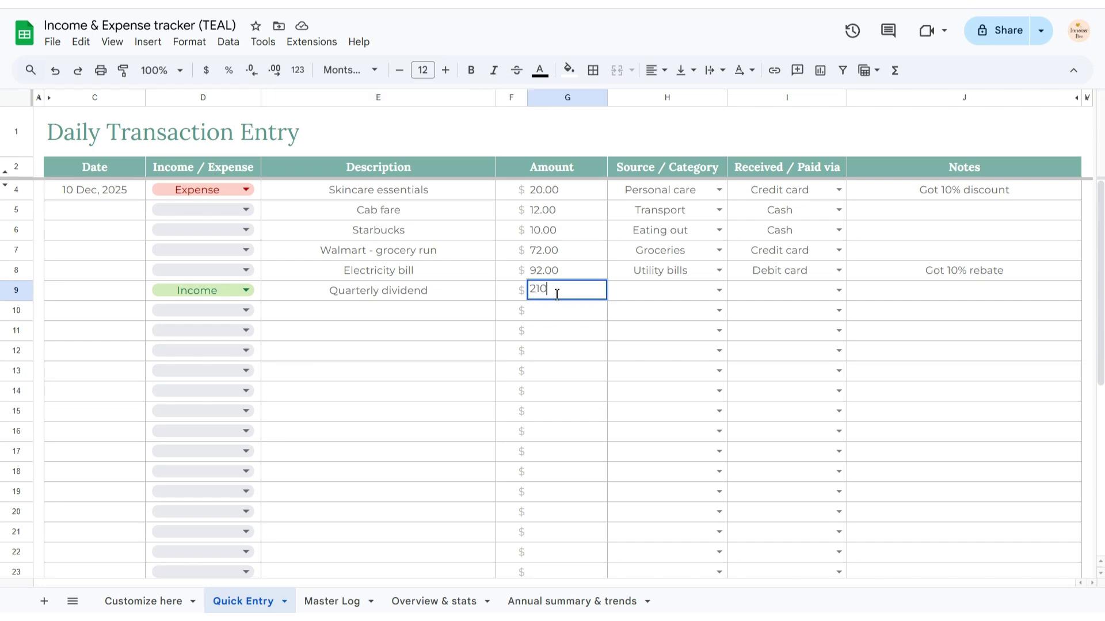
Set the quarterly dividend's source to Dividends and its receiving method to ACH, with the note "Transferred to savings".
{"action": "left_click", "coordinate": [719, 290]}
{"action": "left_click", "coordinate": [696, 348]}
{"action": "left_click", "coordinate": [835, 291]}
{"action": "left_click", "coordinate": [817, 347]}
{"action": "left_click", "coordinate": [892, 298]}
{"action": "type", "text": "Transferred to savings"}
{"action": "key", "text": "Return"}
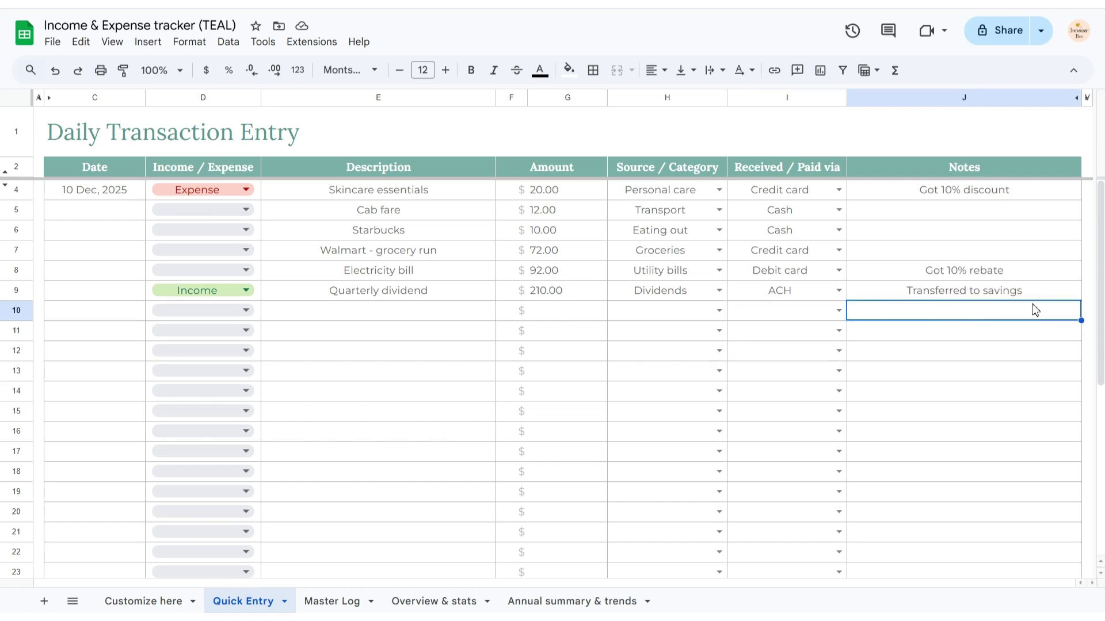
Enter the date 11 Dec, 2025 in row 10 and mark the transaction as Expense.
{"action": "double_click", "coordinate": [135, 317]}
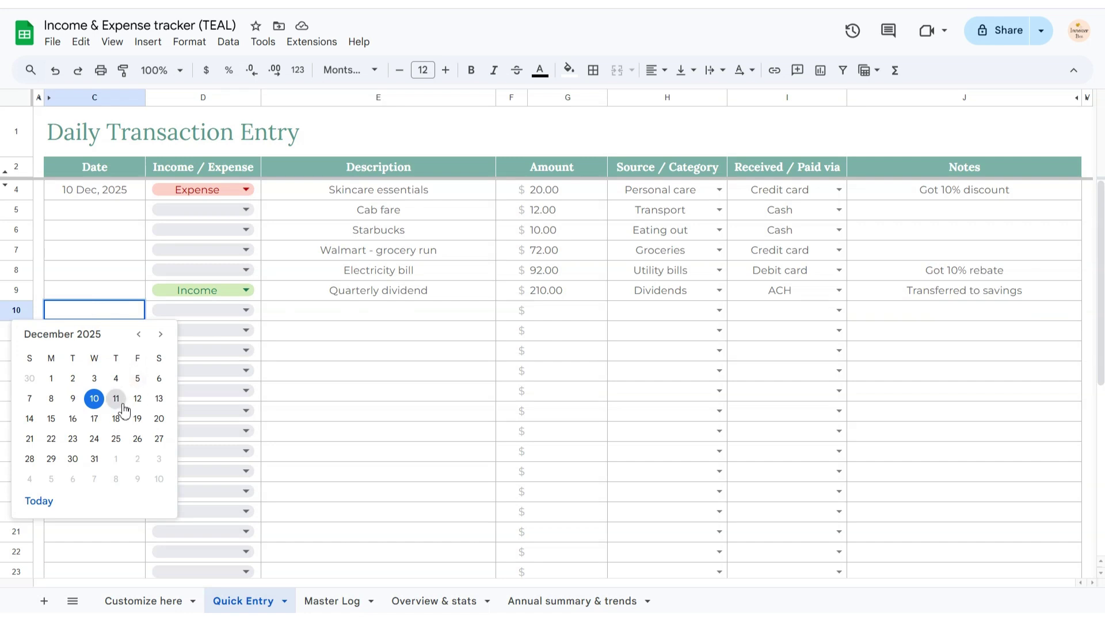
{"action": "left_click", "coordinate": [115, 398]}
{"action": "left_click", "coordinate": [237, 313]}
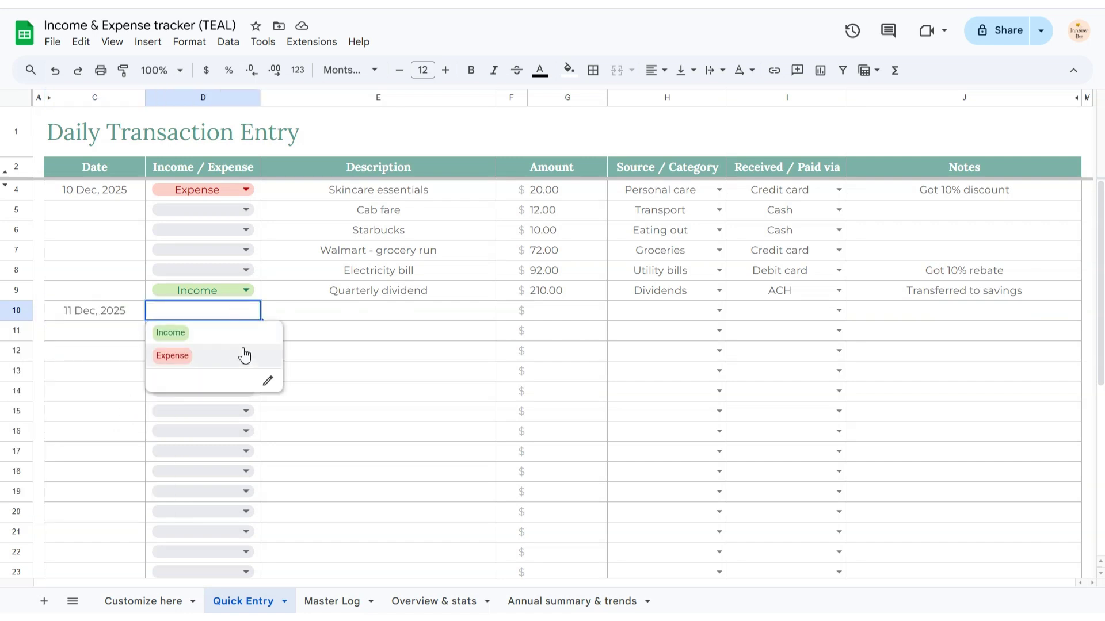
{"action": "left_click", "coordinate": [241, 355]}
Describe the row 10 expense as a gift for the two recipients, with amount 120, category Shopping and payment method Credit card.
{"action": "left_click", "coordinate": [331, 316]}
{"action": "type", "text": "Gift for Amy"}
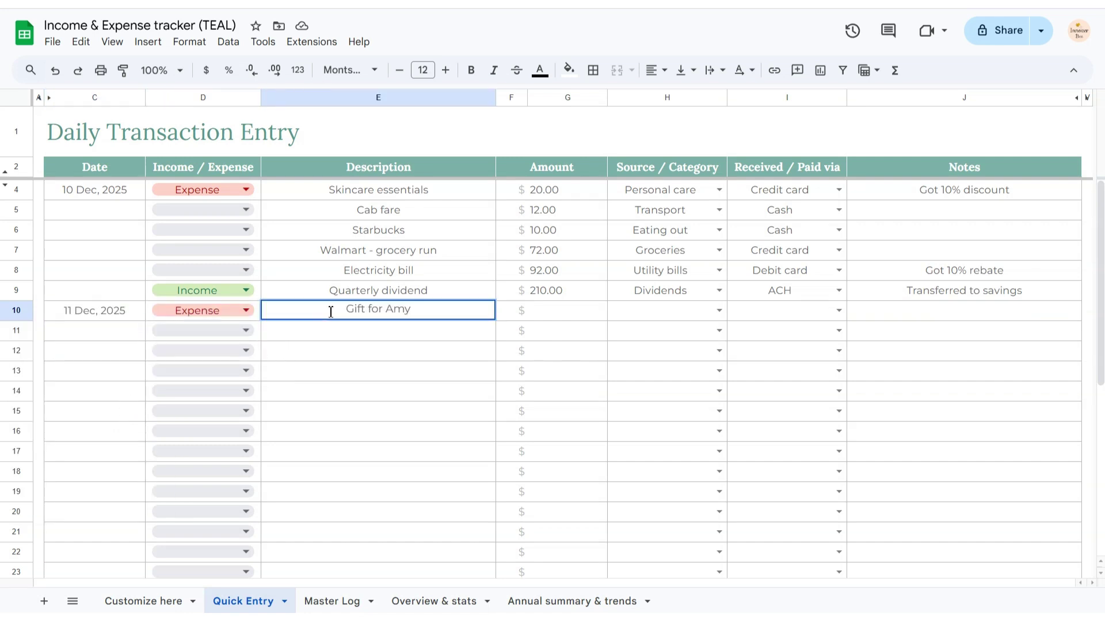
{"action": "type", "text": " & Max"}
{"action": "left_click", "coordinate": [553, 318]}
{"action": "type", "text": "120"}
{"action": "left_click", "coordinate": [719, 311]}
{"action": "left_click", "coordinate": [710, 373]}
{"action": "left_click", "coordinate": [839, 311]}
{"action": "left_click", "coordinate": [829, 374]}
Record a "Cab fare" transaction in row 11 with amount 10, category Transport and payment method Cash.
{"action": "left_click", "coordinate": [461, 333]}
{"action": "type", "text": "Cab fare"}
{"action": "left_click", "coordinate": [560, 333]}
{"action": "type", "text": "10"}
{"action": "left_click", "coordinate": [716, 330]}
{"action": "left_click", "coordinate": [708, 409]}
{"action": "left_click", "coordinate": [838, 331]}
{"action": "left_click", "coordinate": [766, 371]}
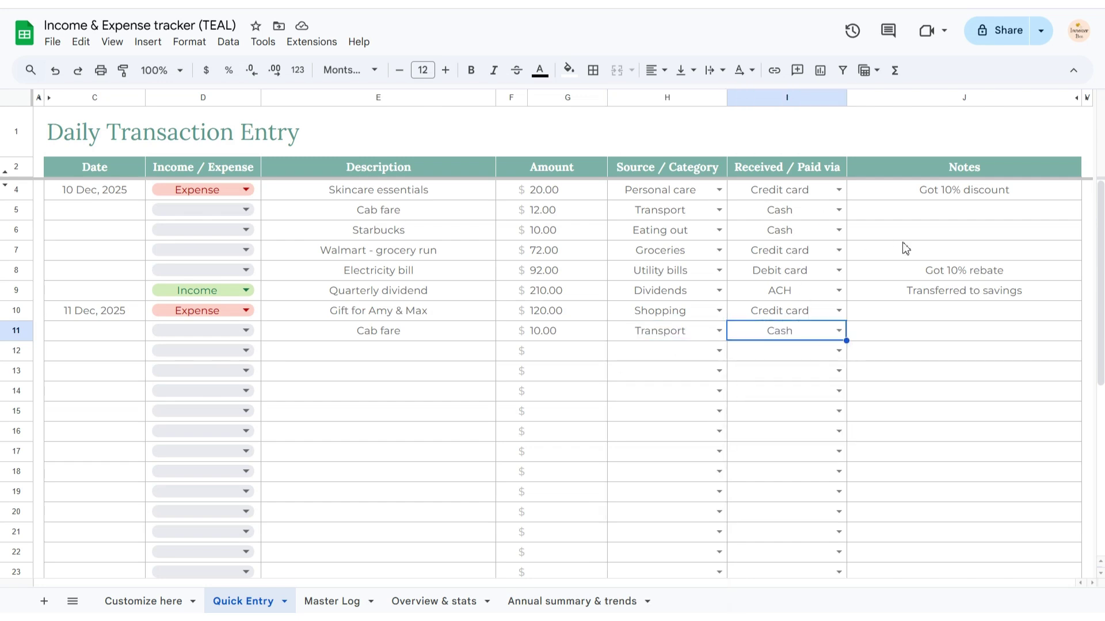
Run the Add transactions script on the Quick Entry data, authorizing the unverified script to access the Google account.
{"action": "left_click_drag", "start_coordinate": [1100, 253], "coordinate": [1102, 423]}
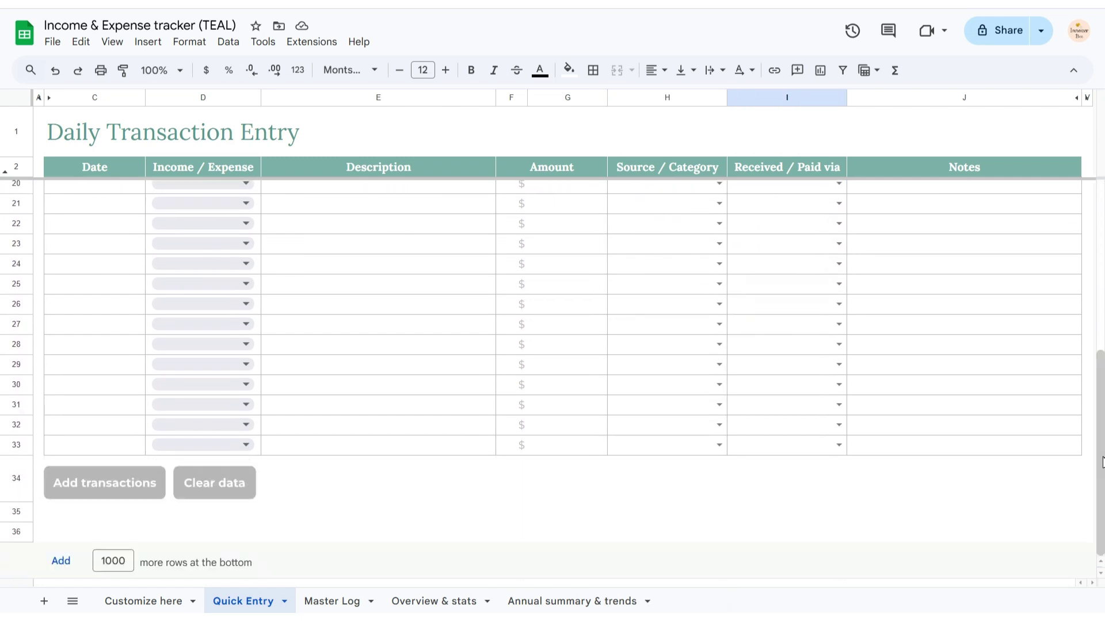
{"action": "left_click", "coordinate": [143, 493]}
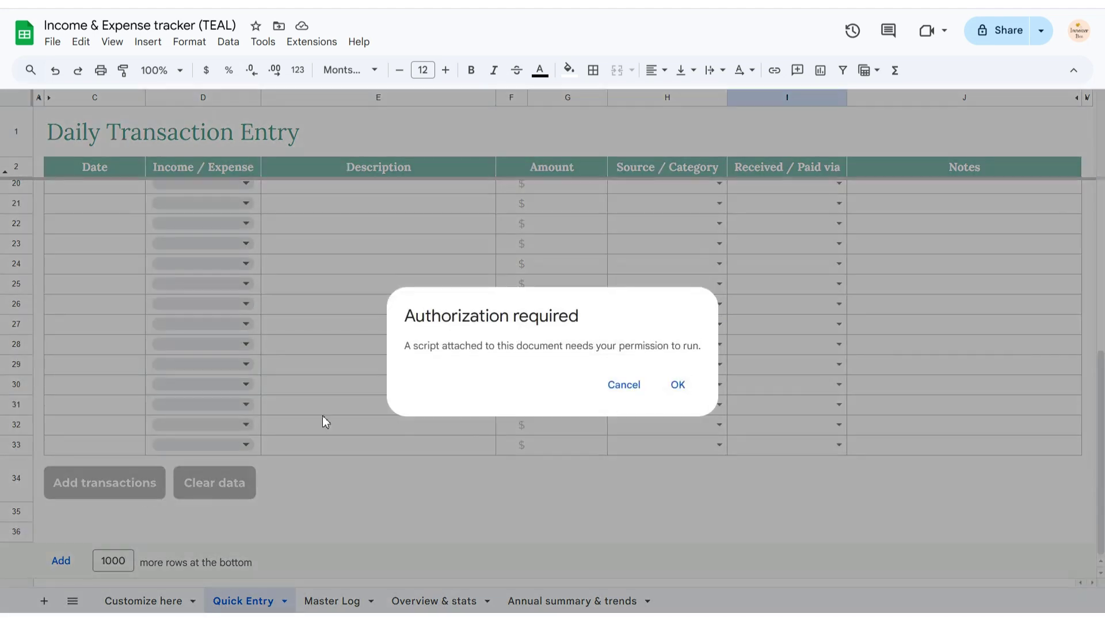
{"action": "left_click", "coordinate": [679, 387]}
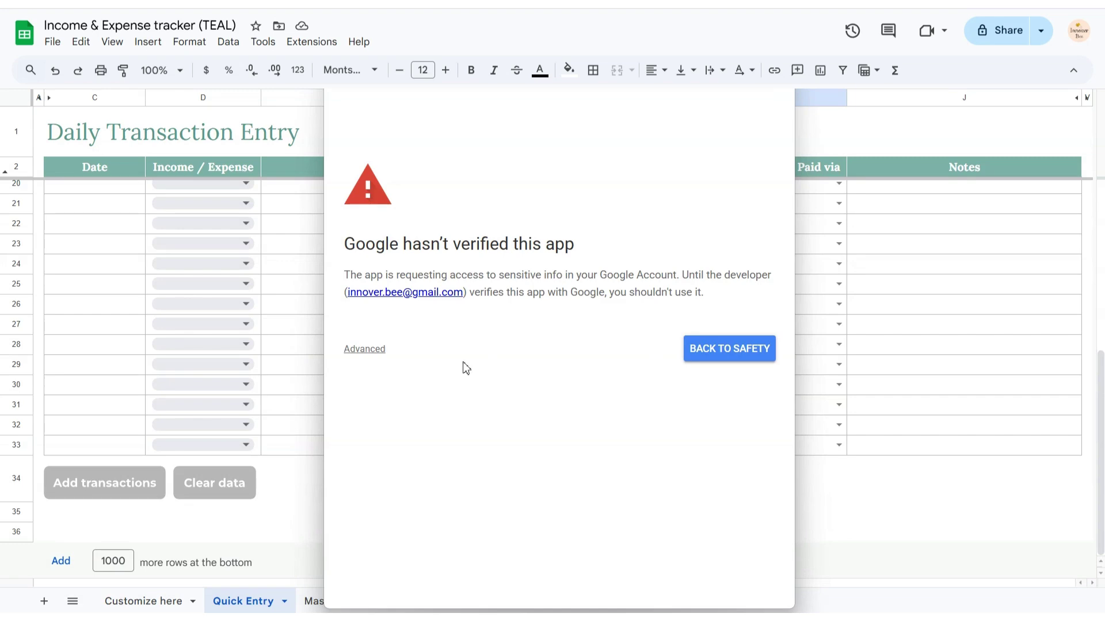
{"action": "left_click", "coordinate": [380, 353]}
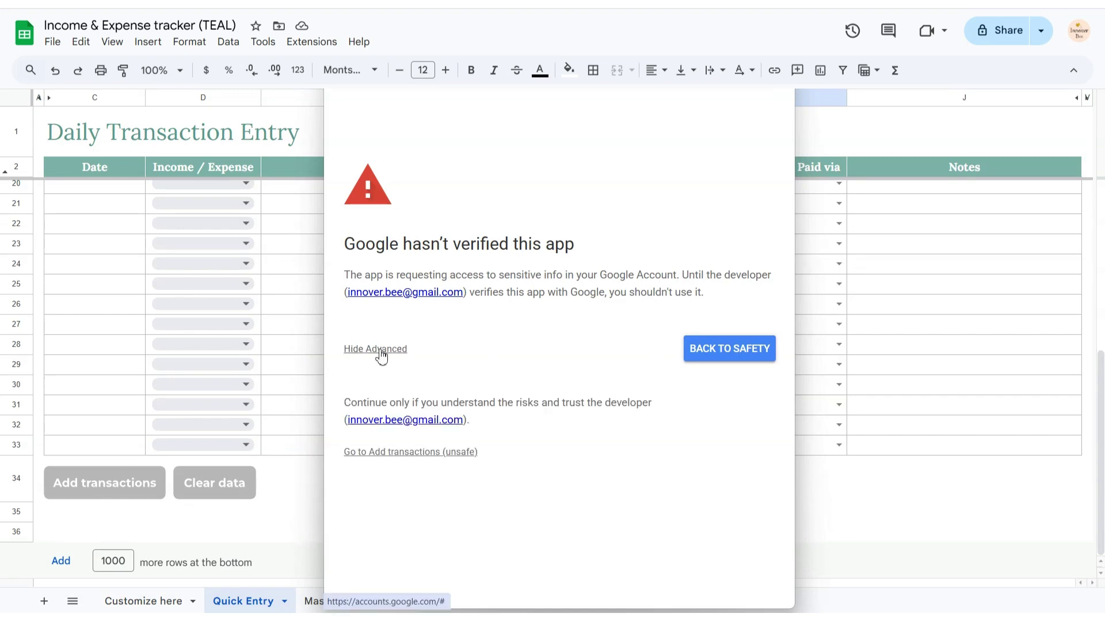
{"action": "left_click", "coordinate": [408, 454]}
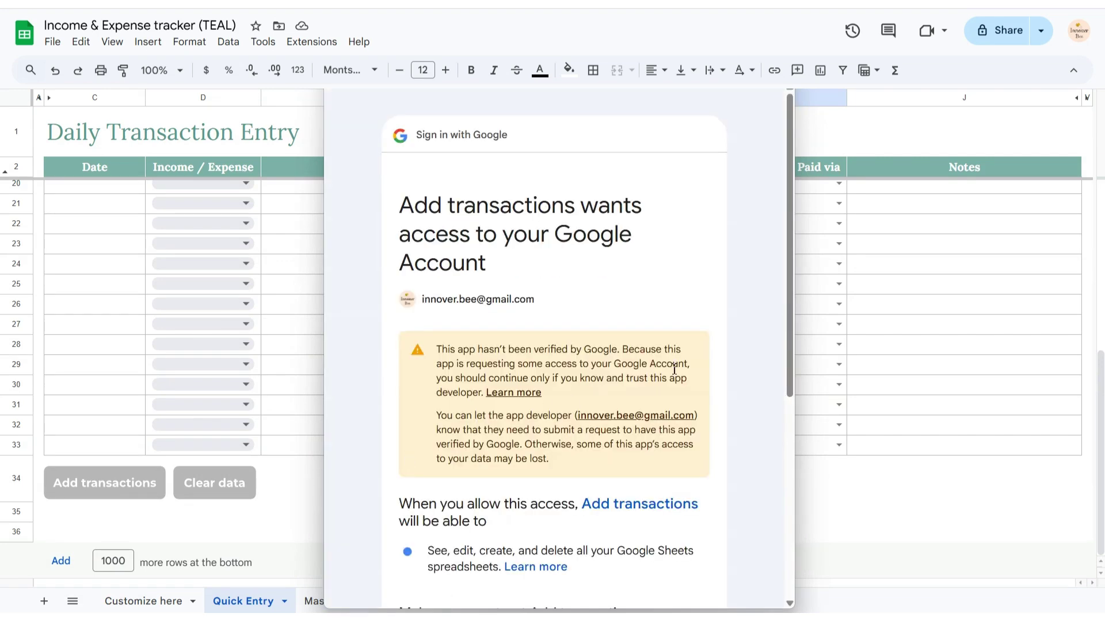
{"action": "left_click_drag", "start_coordinate": [789, 360], "coordinate": [782, 567]}
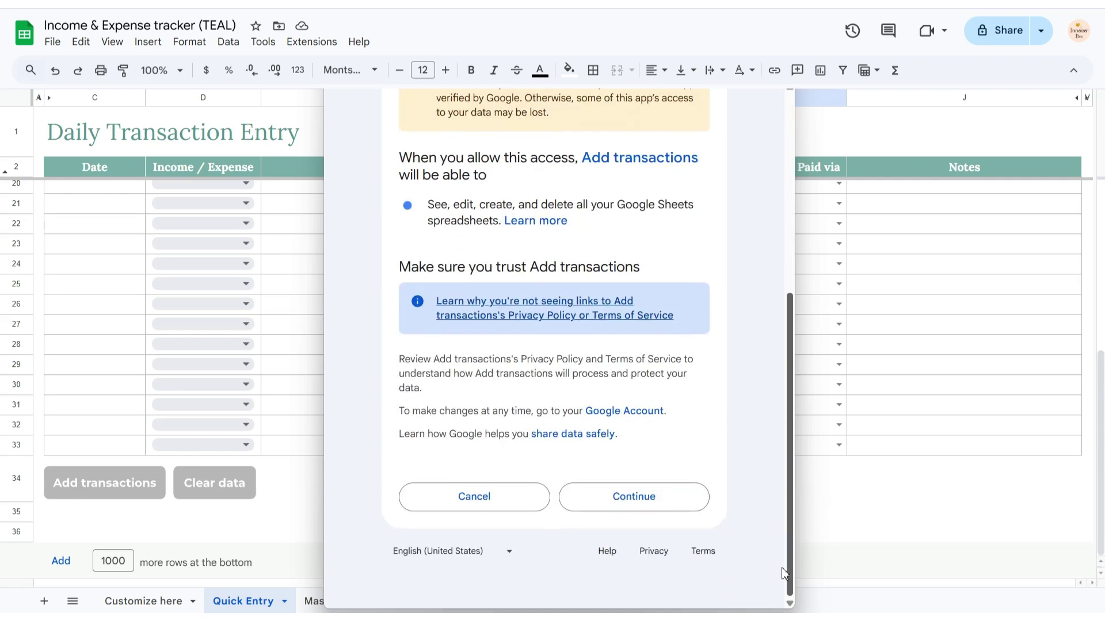
{"action": "left_click", "coordinate": [694, 506]}
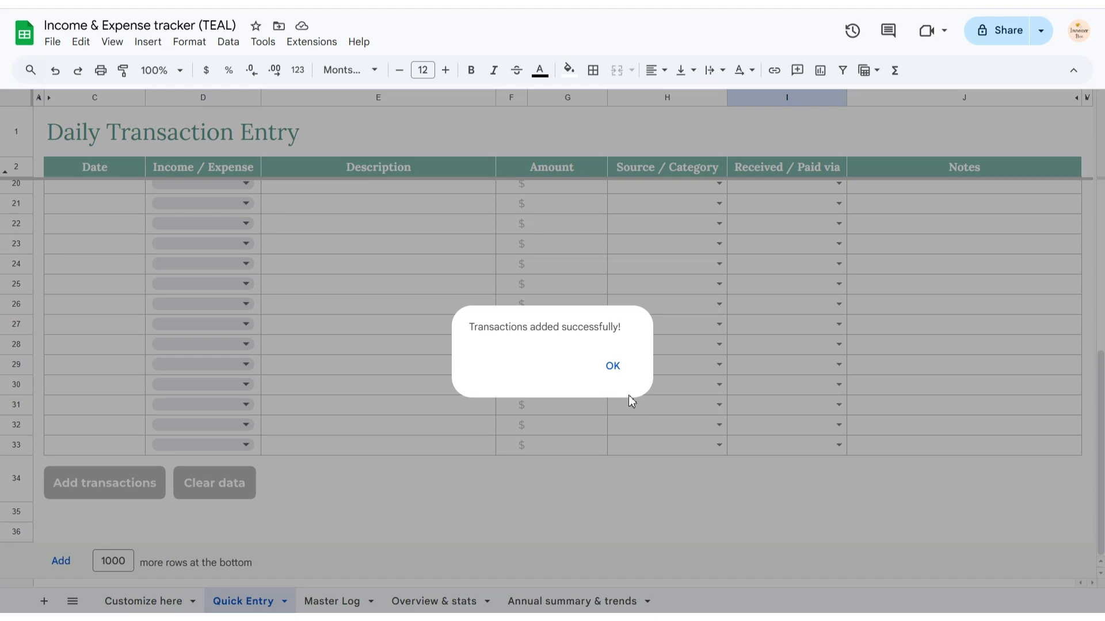
{"action": "left_click", "coordinate": [614, 369]}
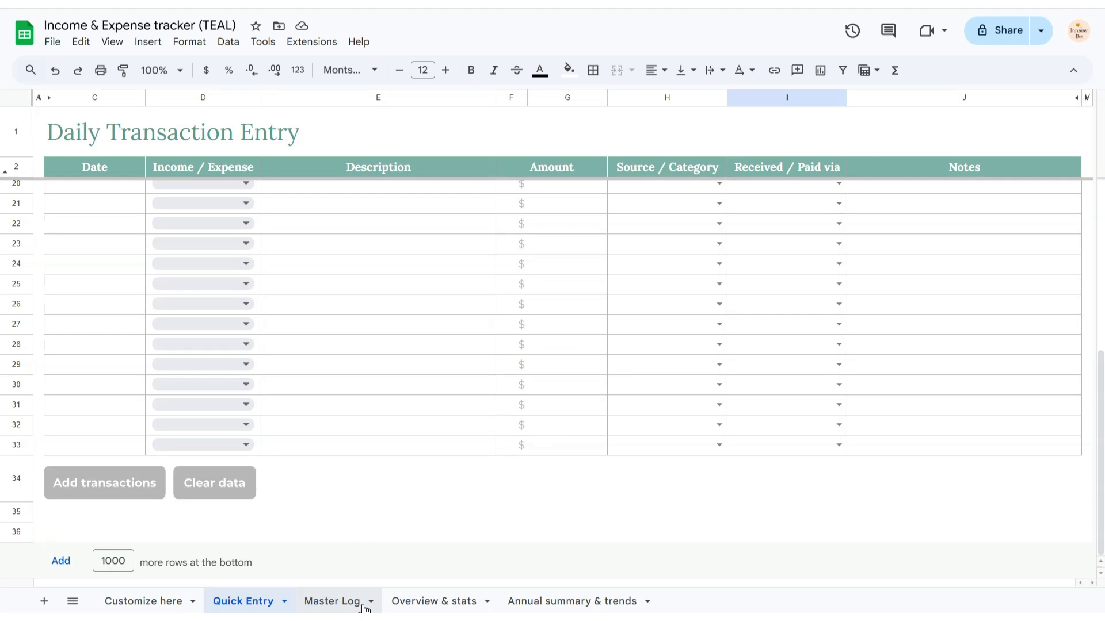
Filter the Master Log by date to show only 10 Dec, 2025 and 11 Dec, 2025.
{"action": "left_click", "coordinate": [334, 601]}
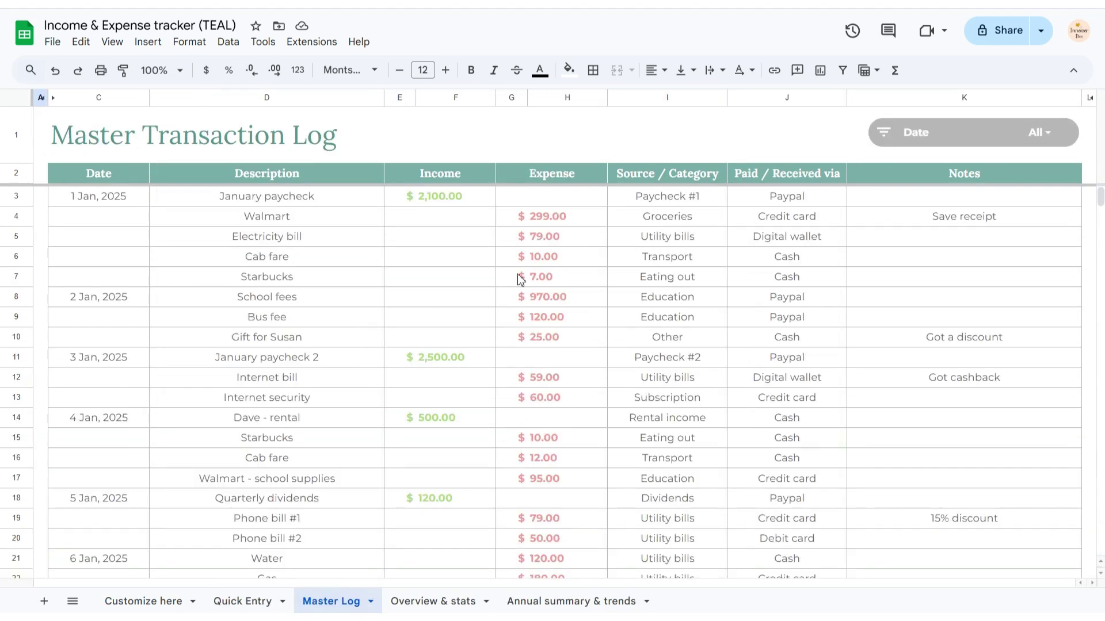
{"action": "left_click", "coordinate": [1100, 573]}
{"action": "left_click", "coordinate": [1100, 574]}
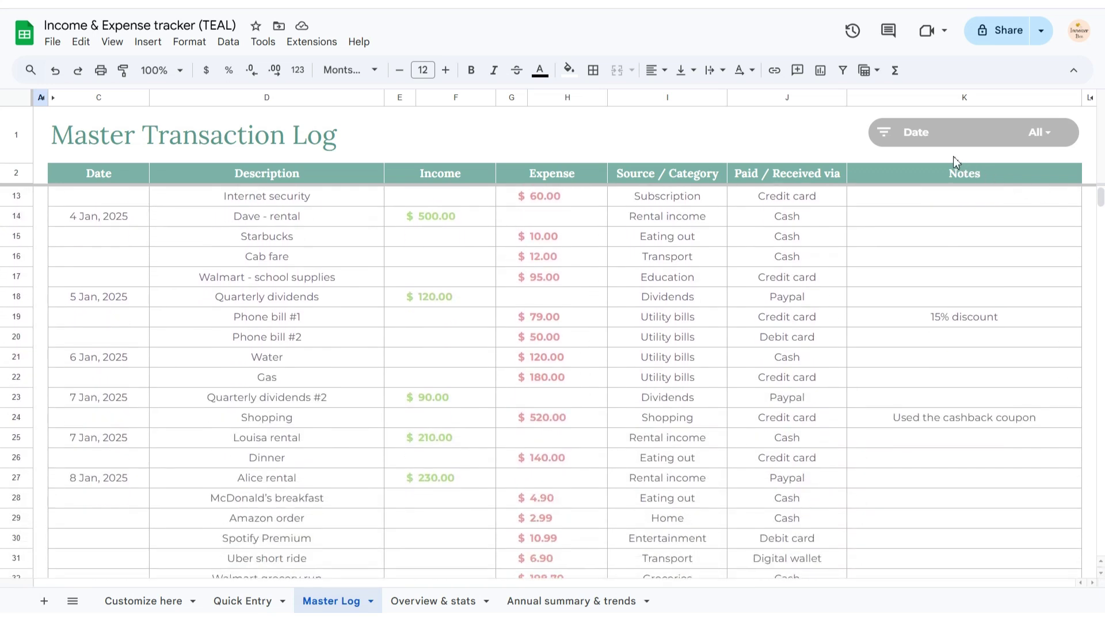
{"action": "left_click", "coordinate": [894, 141]}
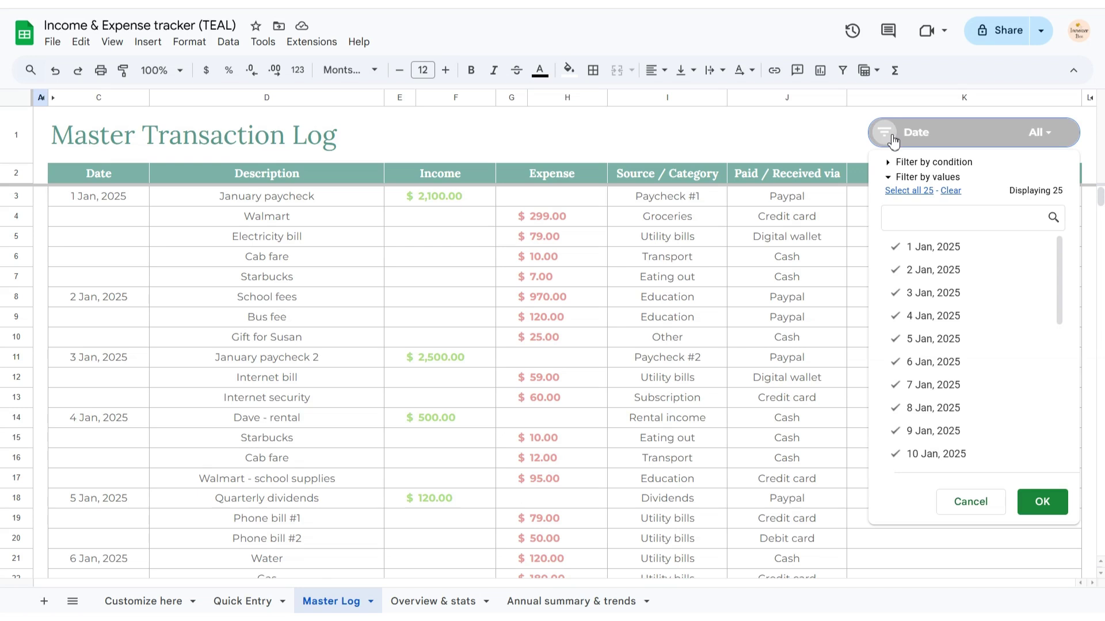
{"action": "left_click_drag", "start_coordinate": [1060, 269], "coordinate": [1069, 410]}
{"action": "left_click", "coordinate": [955, 195]}
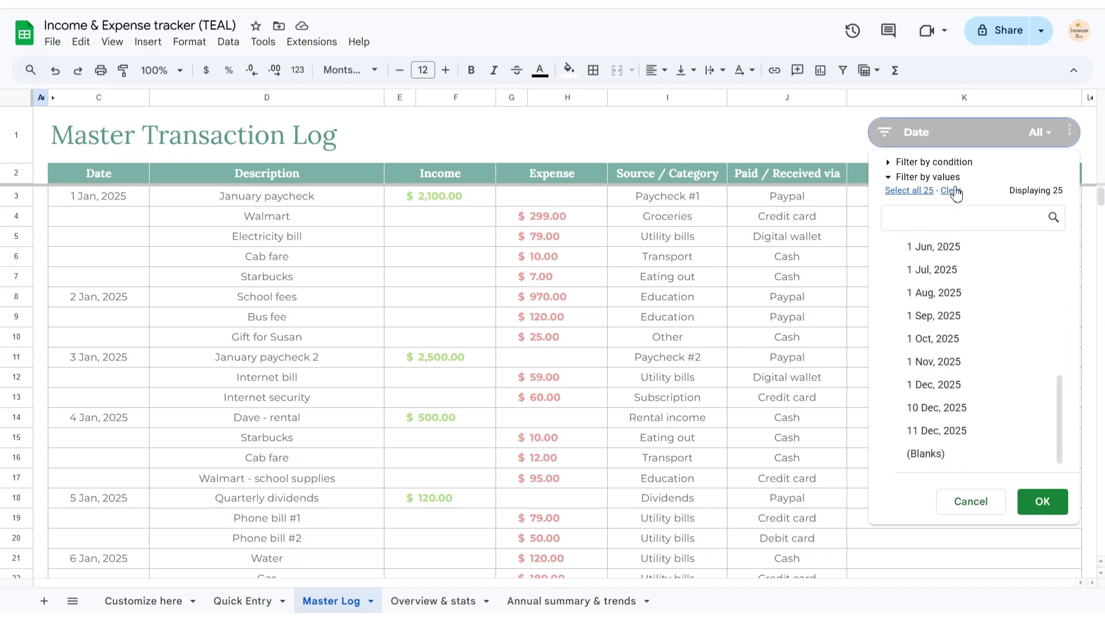
{"action": "left_click", "coordinate": [945, 410]}
{"action": "left_click", "coordinate": [1035, 501]}
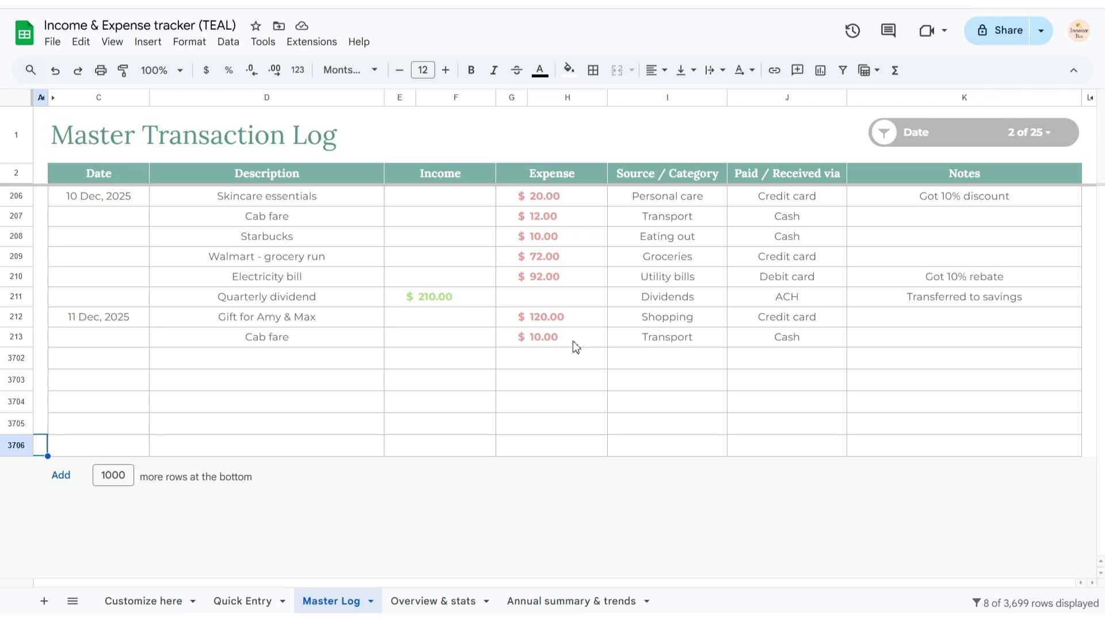
Clear the submitted data from the Quick Entry sheet and return to its first date cell.
{"action": "left_click", "coordinate": [275, 601]}
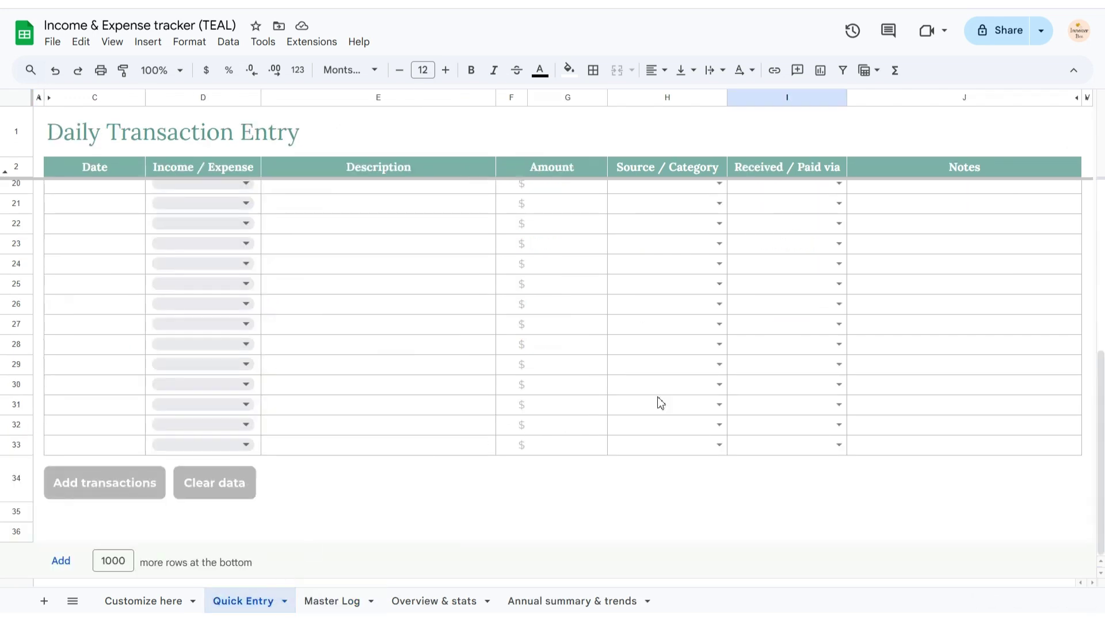
{"action": "mouse_move", "coordinate": [1099, 426]}
{"action": "left_mouse_down"}
{"action": "mouse_move", "coordinate": [1103, 231]}
{"action": "mouse_move", "coordinate": [1102, 414]}
{"action": "left_mouse_up"}
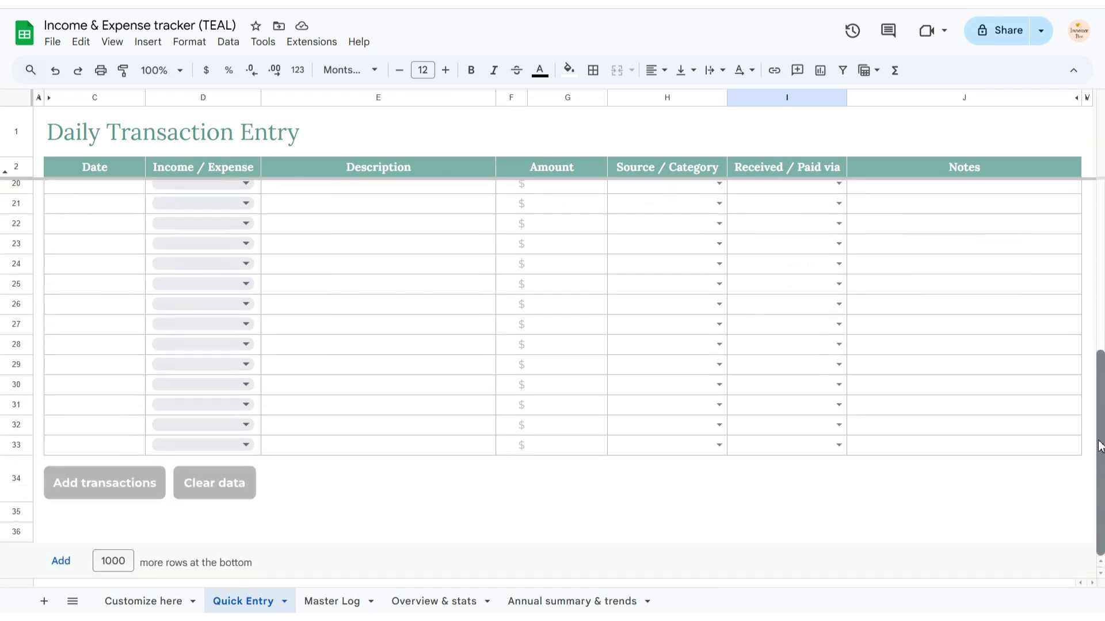
{"action": "left_click", "coordinate": [240, 488]}
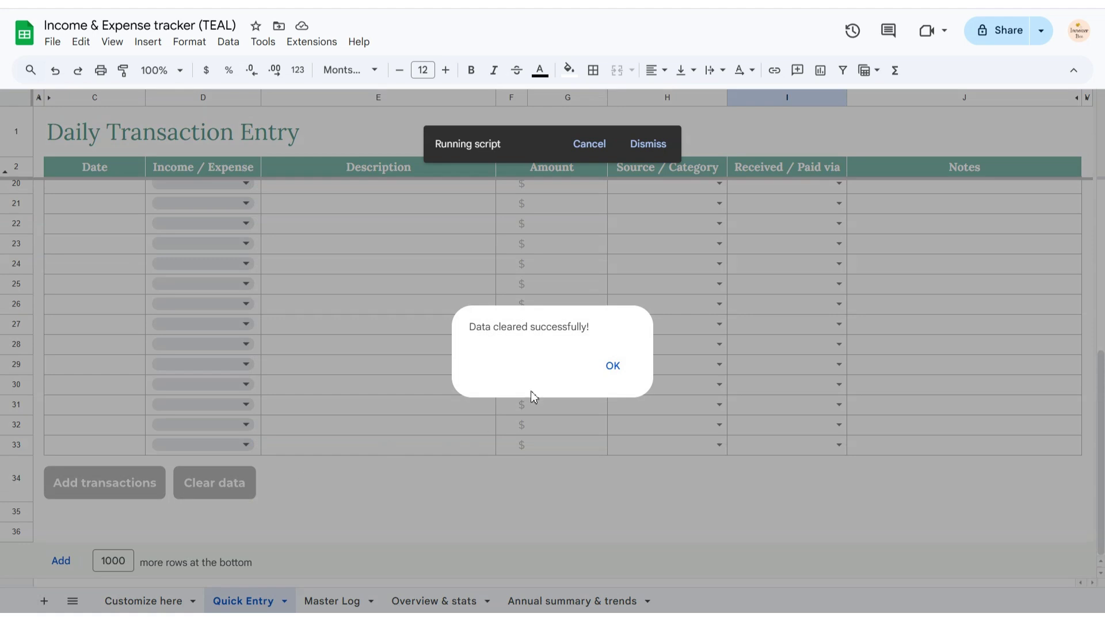
{"action": "left_click", "coordinate": [609, 371]}
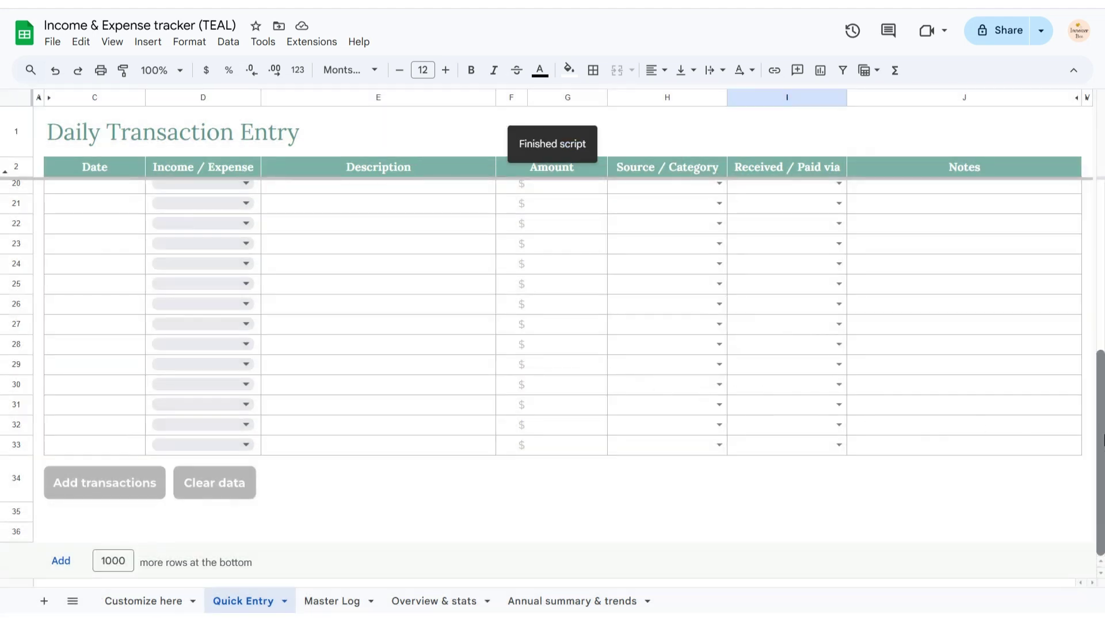
{"action": "scroll", "coordinate": [1103, 443], "scroll_direction": "up", "scroll_amount": 5}
{"action": "left_click", "coordinate": [144, 198]}
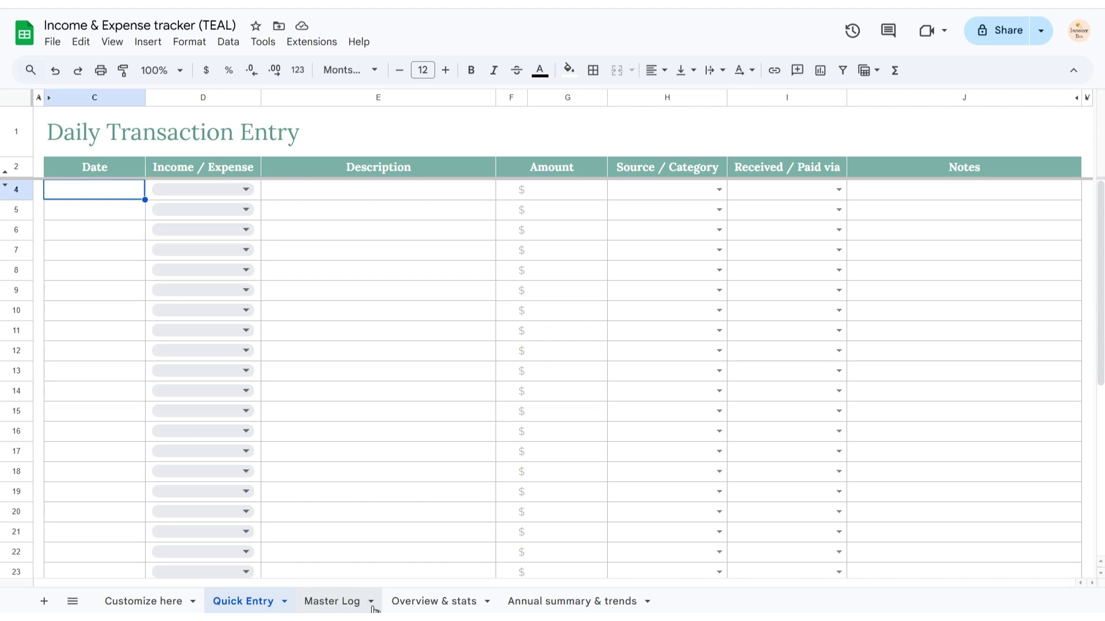
Set the Overview & stats date range from 1 Apr, 2025 till 30 Apr, 2025.
{"action": "left_click", "coordinate": [477, 606]}
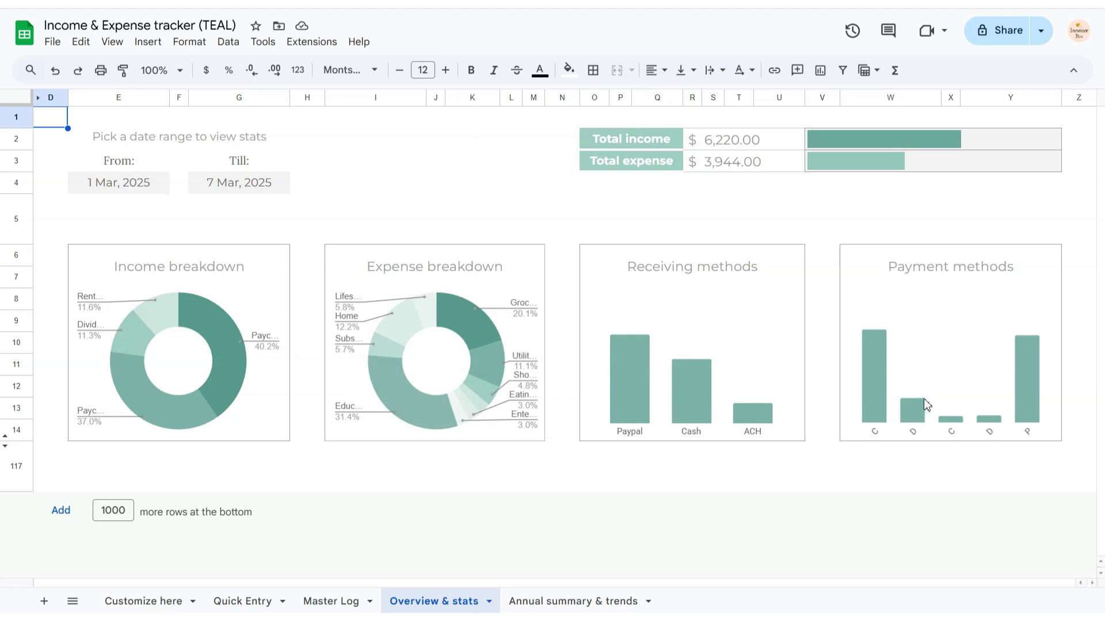
{"action": "double_click", "coordinate": [153, 184]}
{"action": "left_click", "coordinate": [184, 207]}
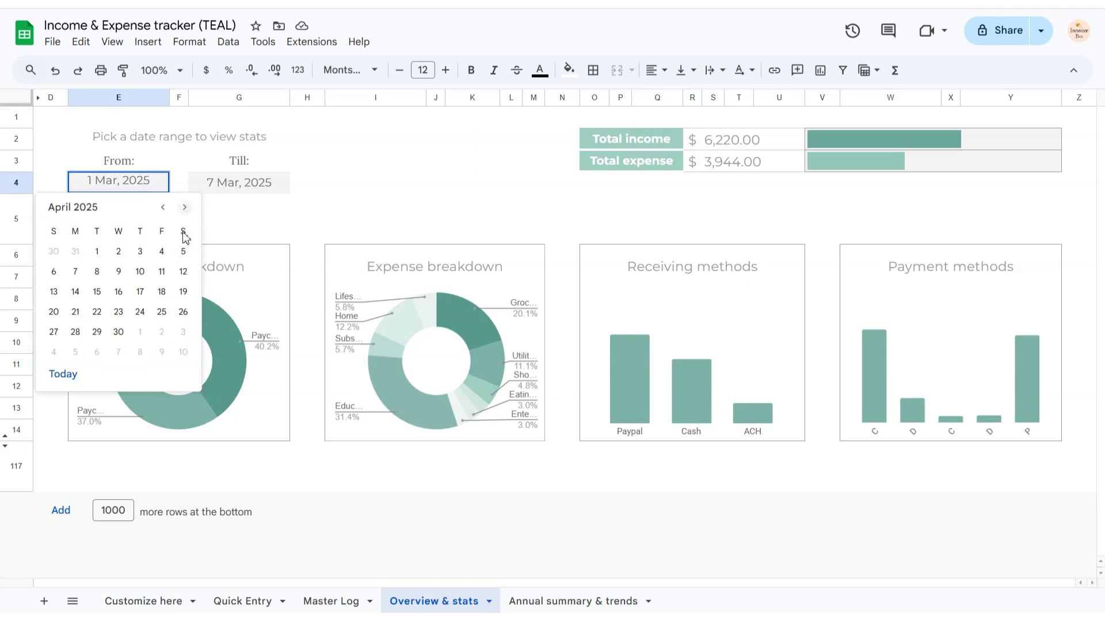
{"action": "left_click", "coordinate": [99, 253]}
{"action": "double_click", "coordinate": [223, 181]}
{"action": "left_click", "coordinate": [305, 208]}
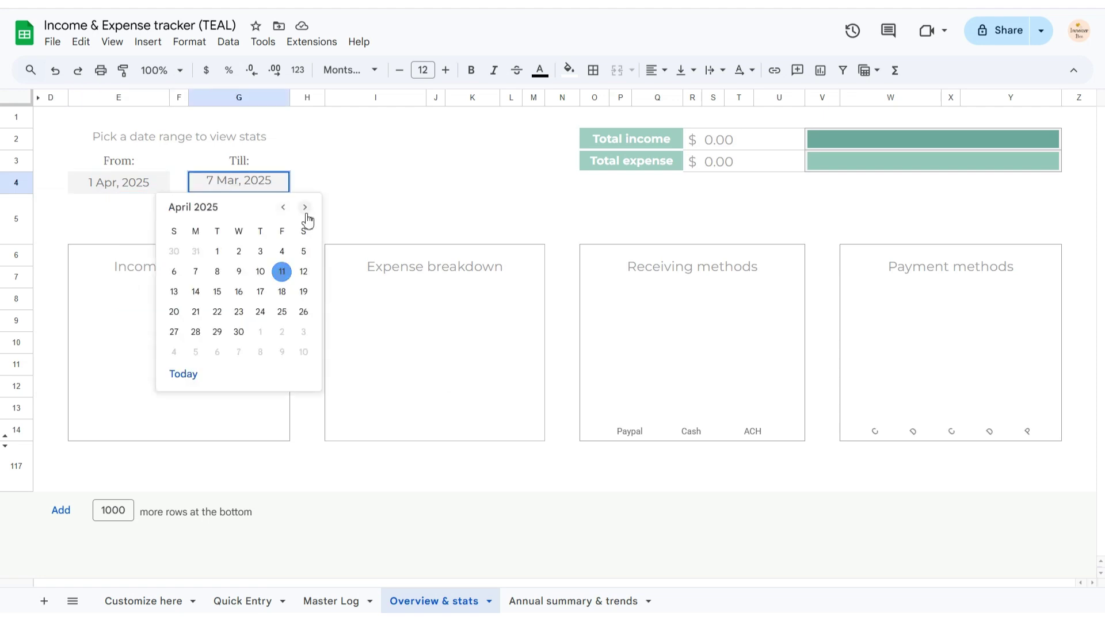
{"action": "left_click", "coordinate": [239, 332]}
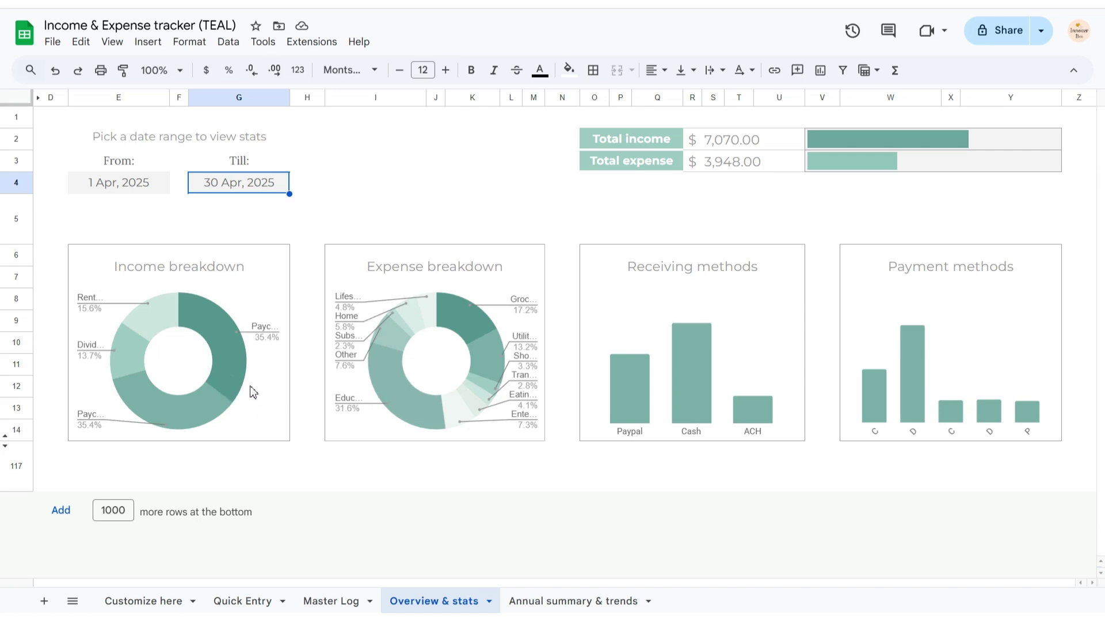
Examine the income and expense breakdowns, the receiving and payment method charts, and the total income and expense figures.
{"action": "left_click", "coordinate": [230, 366]}
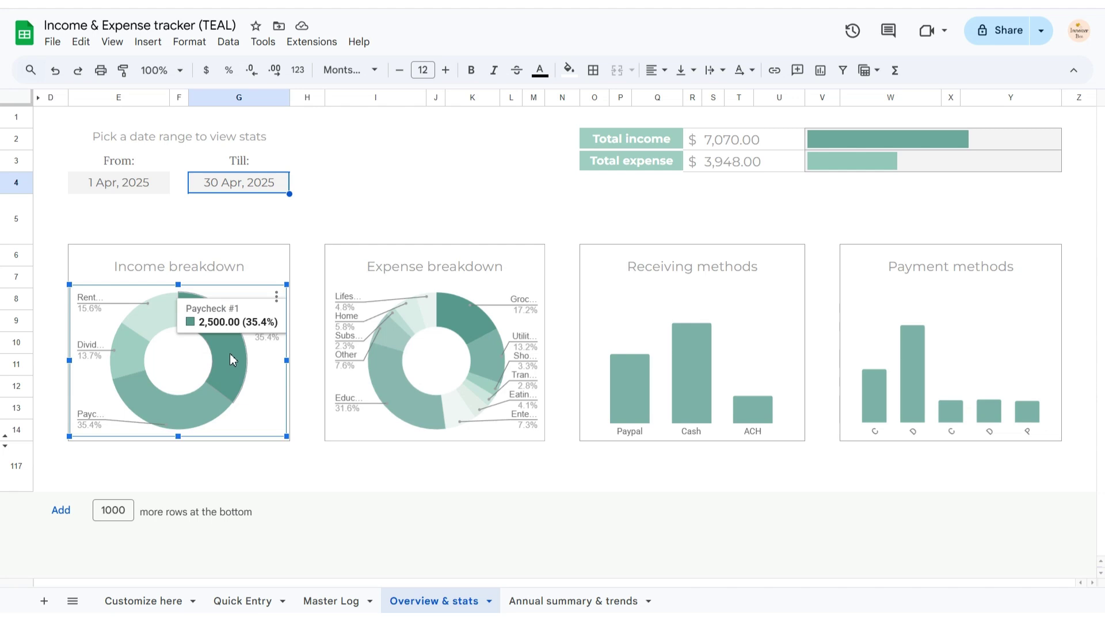
{"action": "mouse_move", "coordinate": [136, 358]}
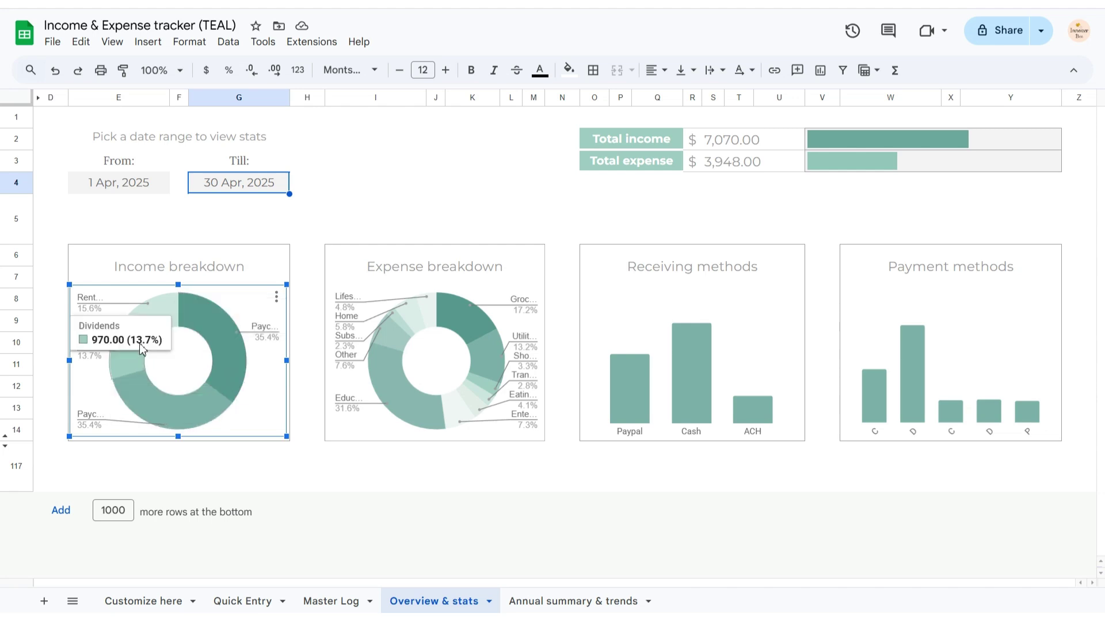
{"action": "mouse_move", "coordinate": [207, 330]}
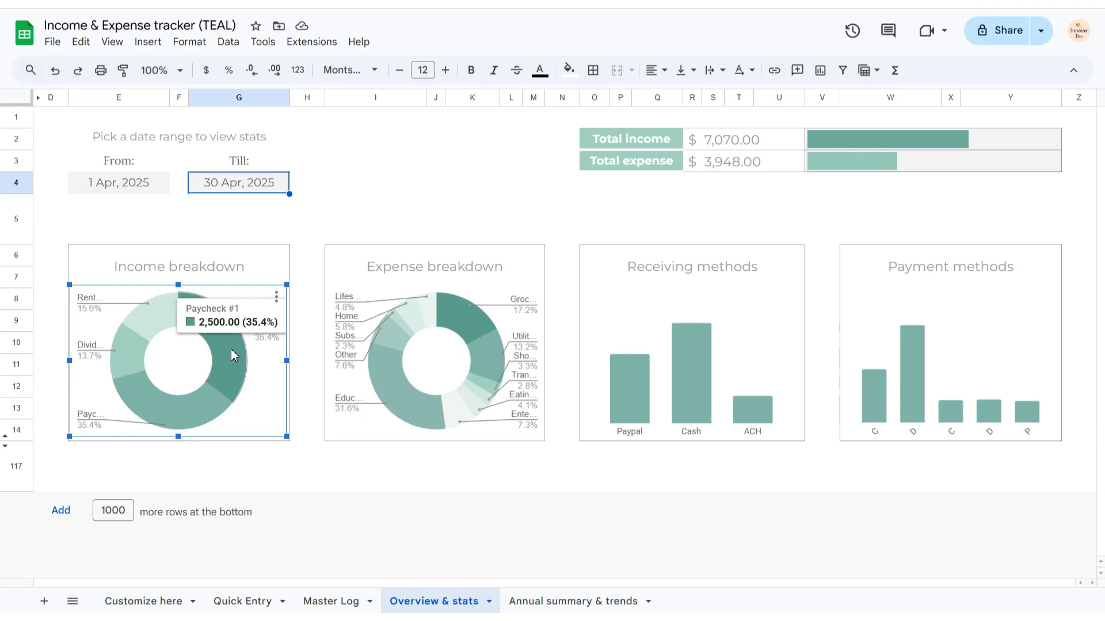
{"action": "left_click", "coordinate": [386, 381]}
{"action": "mouse_move", "coordinate": [403, 399]}
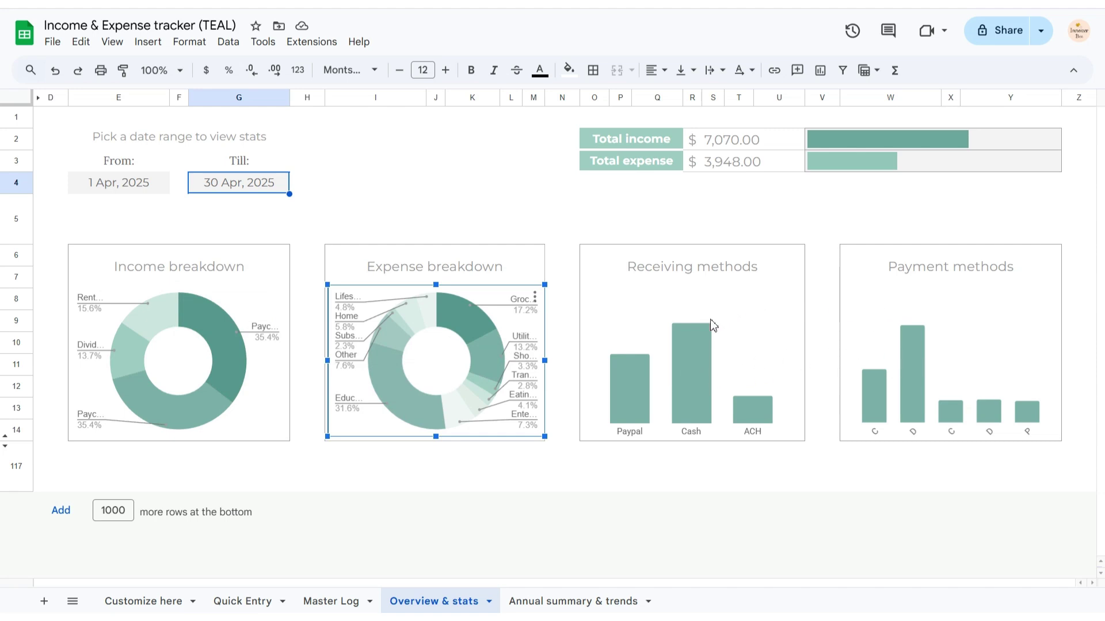
{"action": "left_click", "coordinate": [700, 363]}
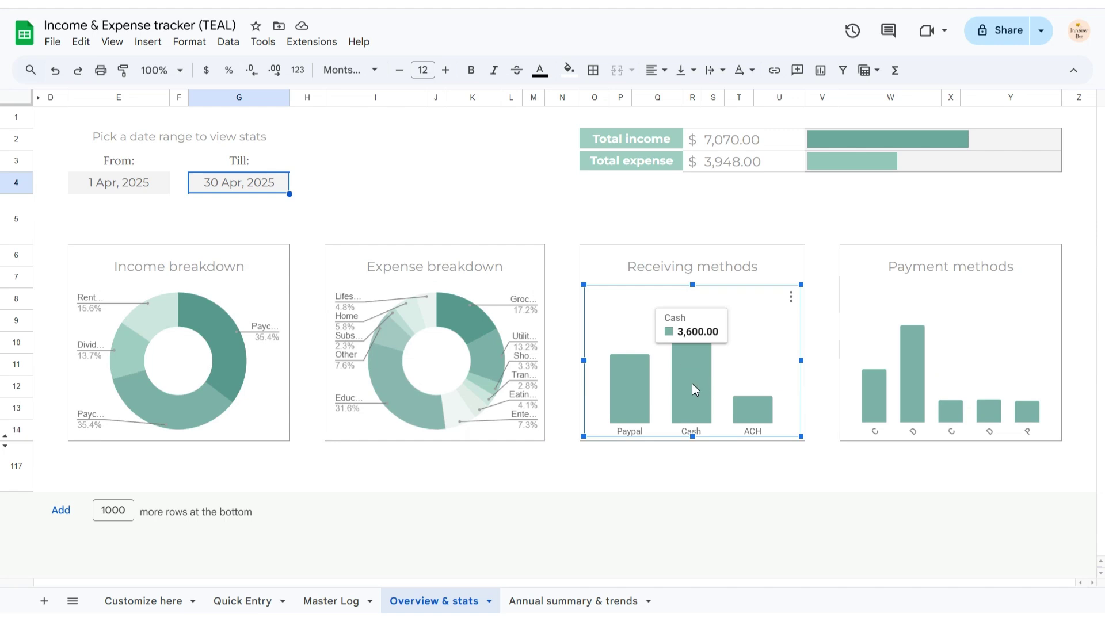
{"action": "left_click", "coordinate": [915, 387]}
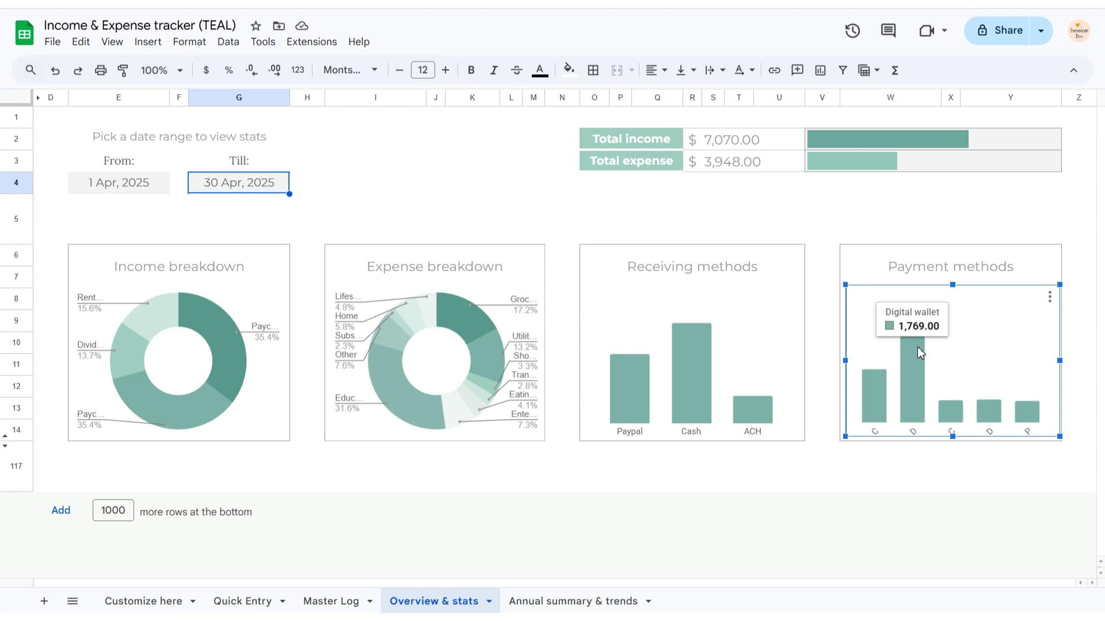
{"action": "left_click", "coordinate": [669, 141]}
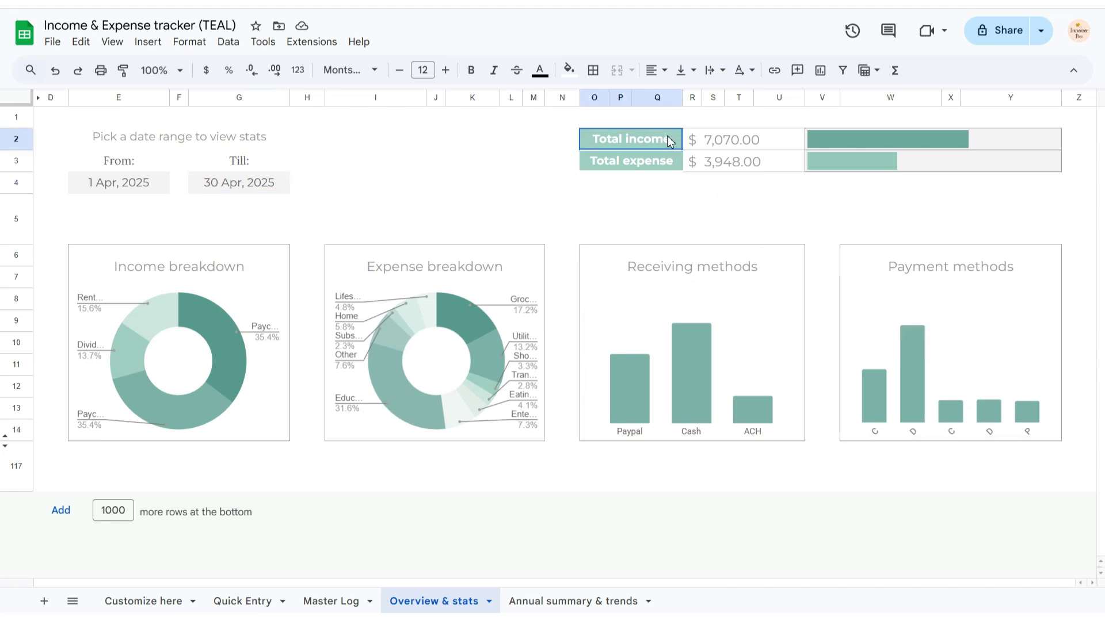
{"action": "left_click", "coordinate": [672, 160]}
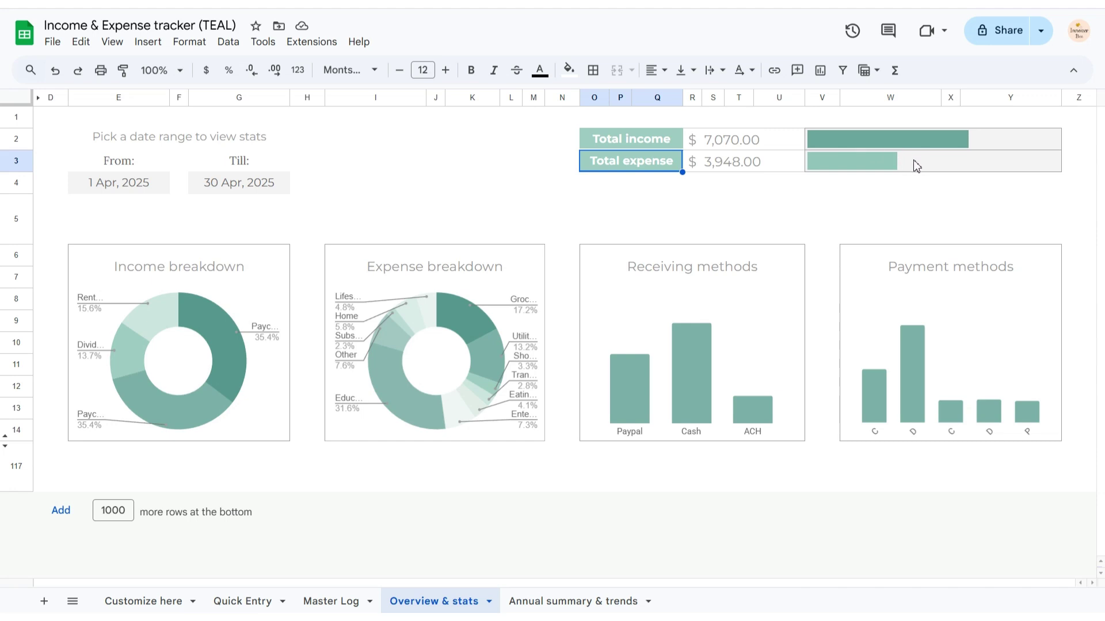
Choose 2025 as the year on the Annual summary & trends sheet.
{"action": "left_click", "coordinate": [640, 609]}
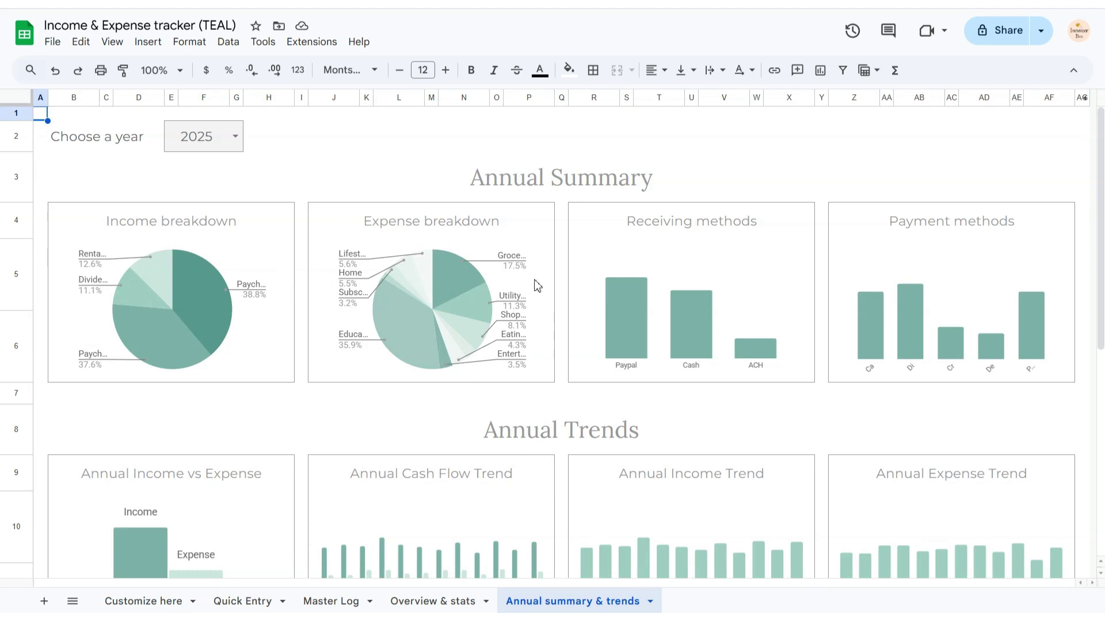
{"action": "left_click", "coordinate": [236, 136]}
{"action": "left_click", "coordinate": [238, 161]}
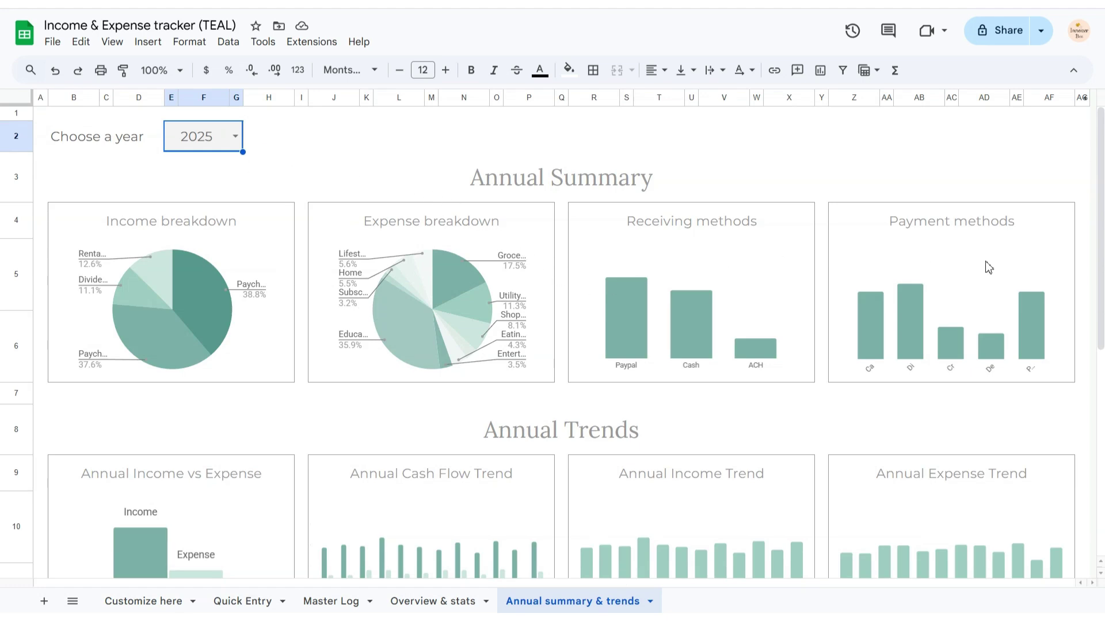
Examine the four Annual Summary charts and the annual income vs expense, cash flow, income and expense trend charts.
{"action": "mouse_move", "coordinate": [1099, 249]}
{"action": "left_mouse_down"}
{"action": "mouse_move", "coordinate": [1102, 423]}
{"action": "mouse_move", "coordinate": [1104, 232]}
{"action": "left_mouse_up"}
{"action": "left_click", "coordinate": [182, 299]}
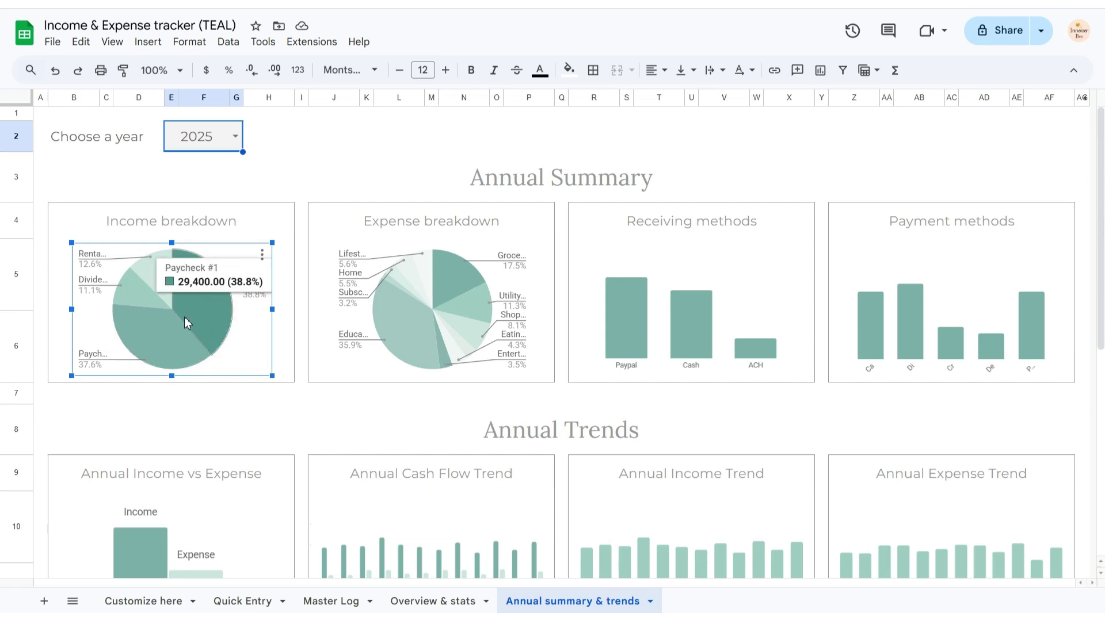
{"action": "left_click", "coordinate": [406, 334]}
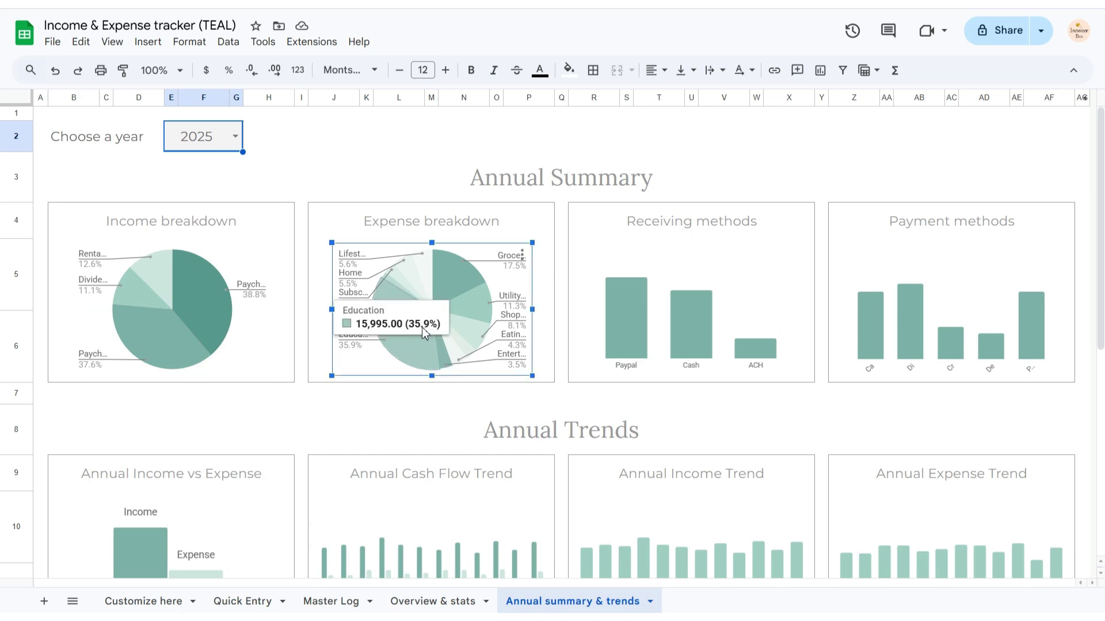
{"action": "left_click", "coordinate": [633, 323]}
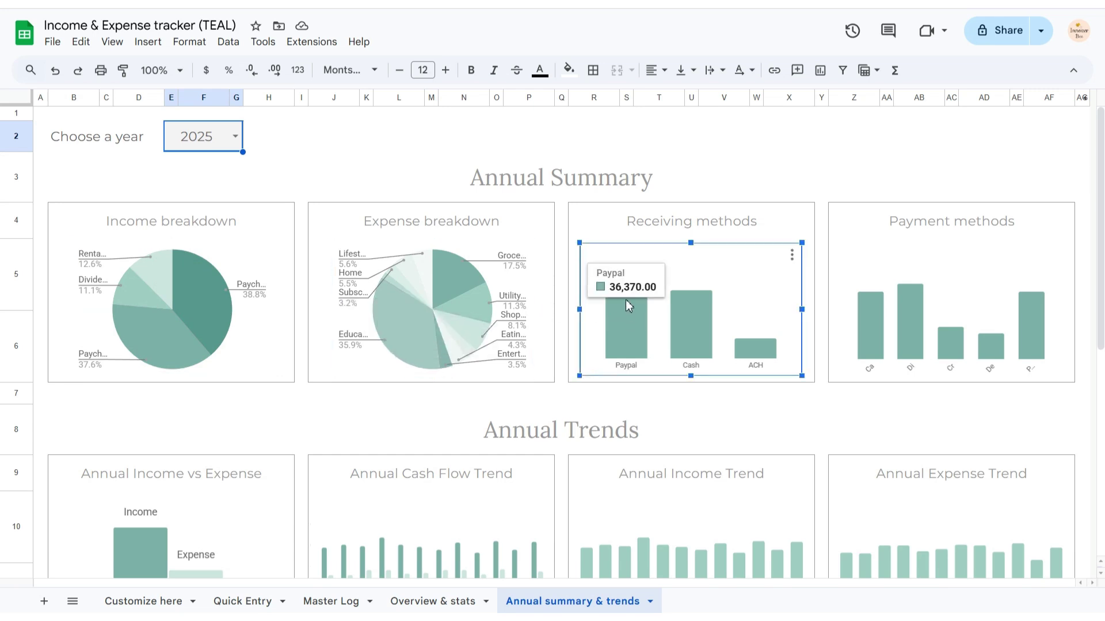
{"action": "left_click", "coordinate": [865, 327]}
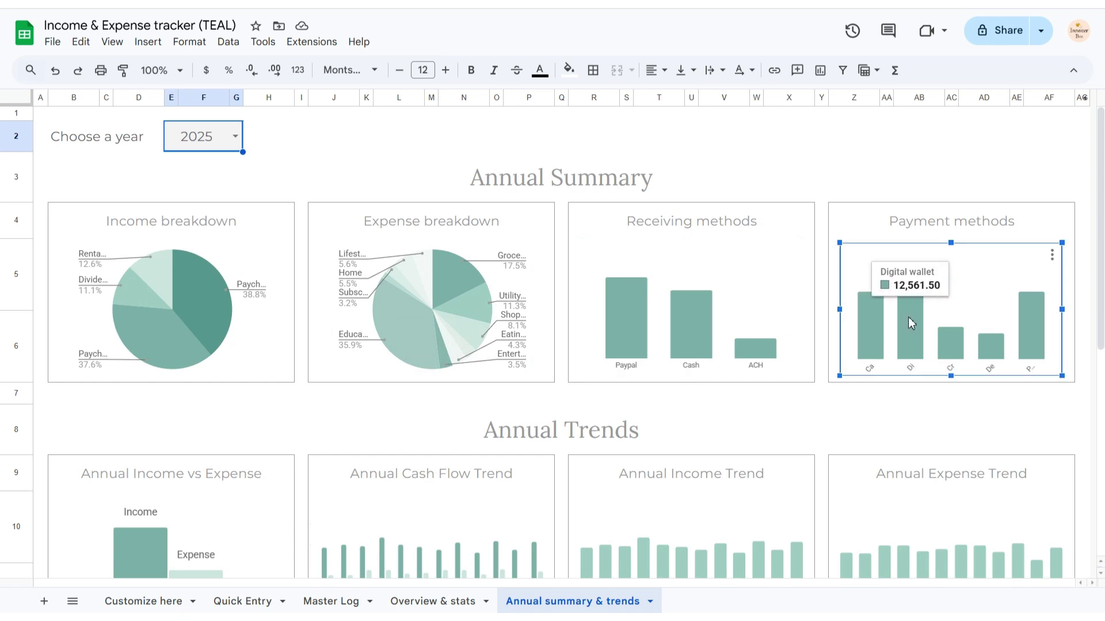
{"action": "left_click_drag", "start_coordinate": [1094, 306], "coordinate": [1103, 480]}
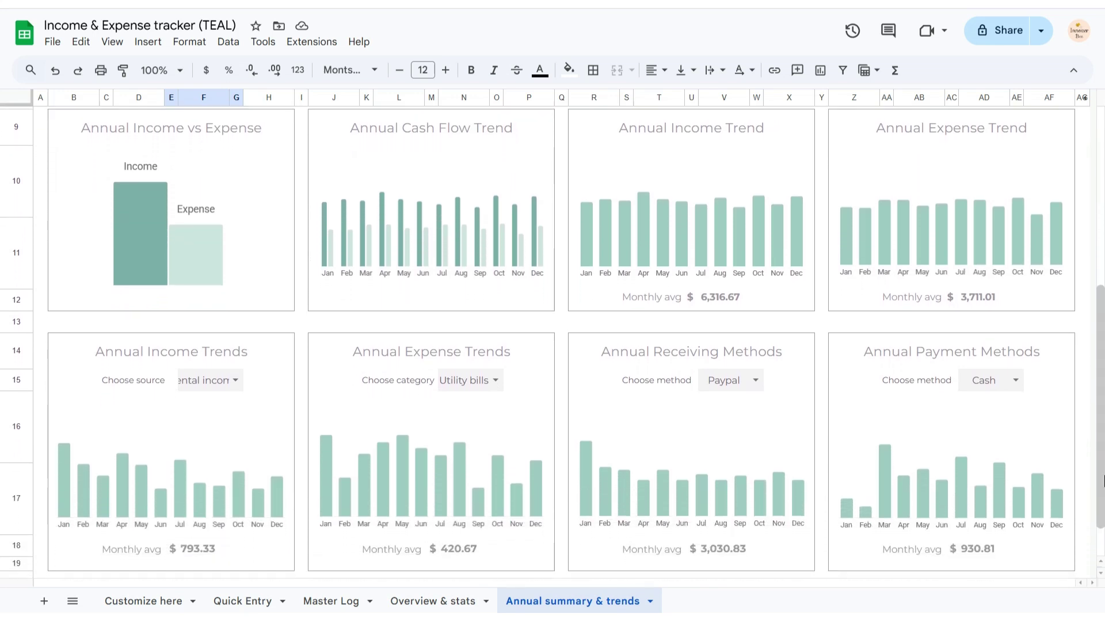
{"action": "left_click", "coordinate": [147, 230]}
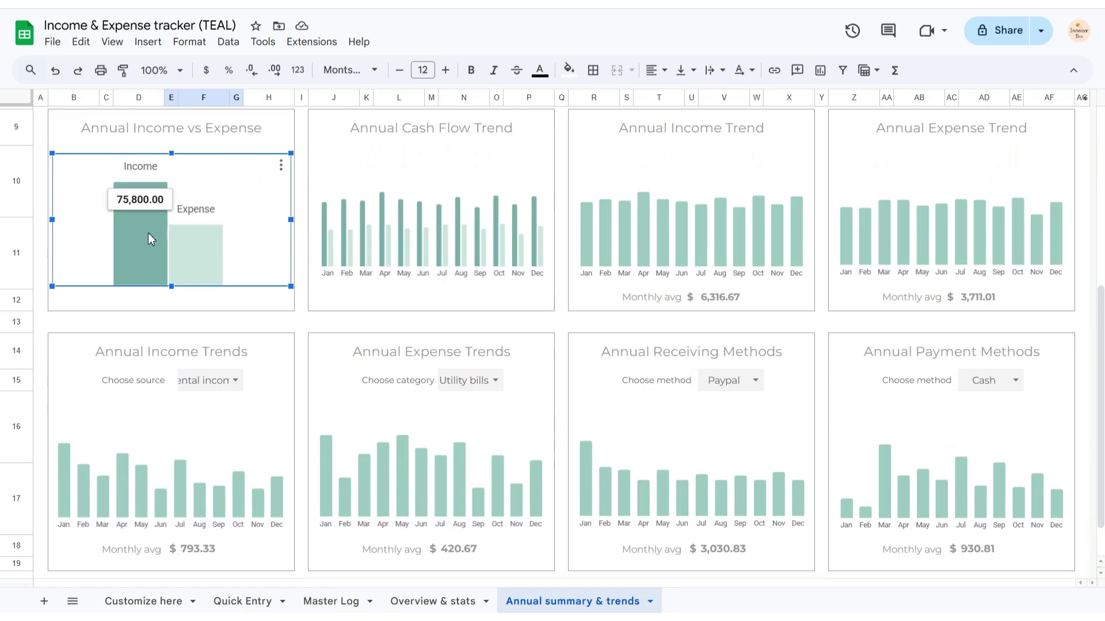
{"action": "left_click", "coordinate": [365, 262]}
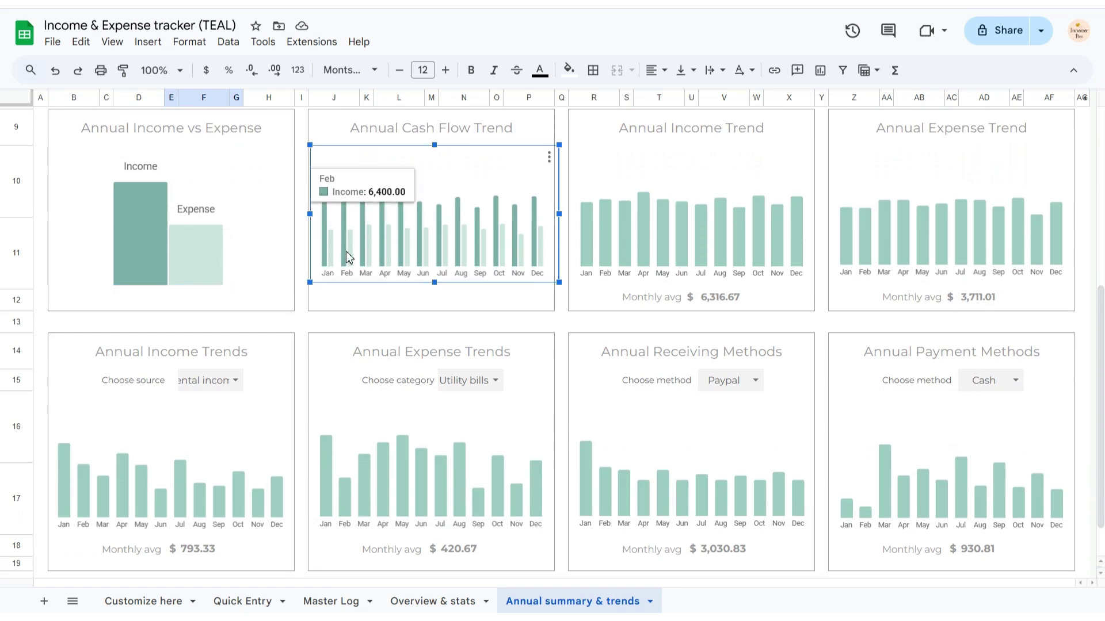
{"action": "left_click", "coordinate": [587, 265]}
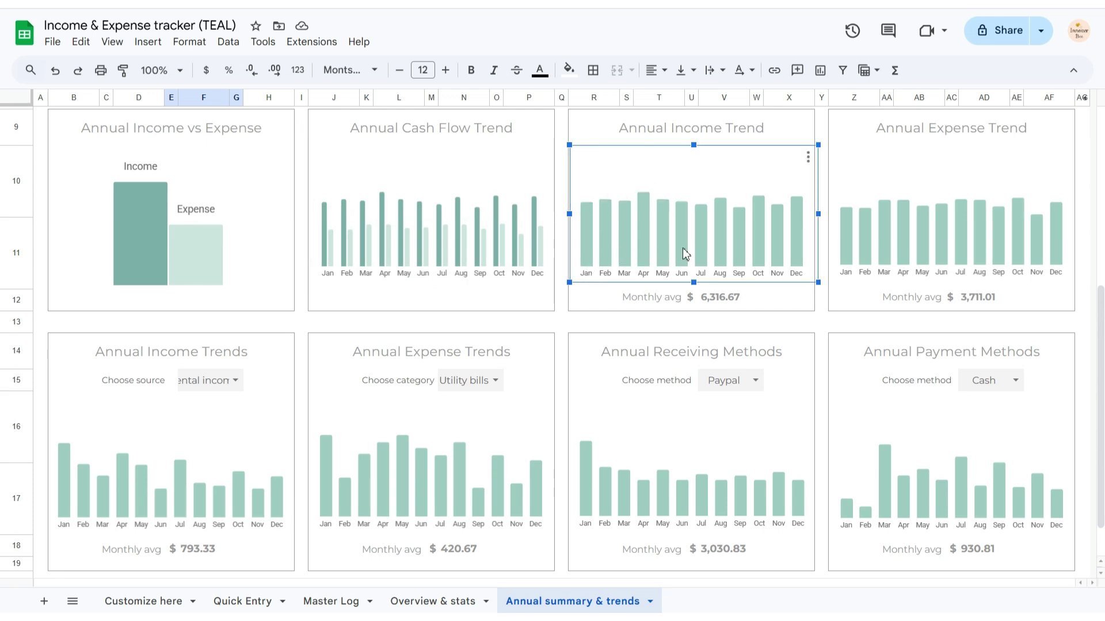
{"action": "left_click", "coordinate": [853, 245]}
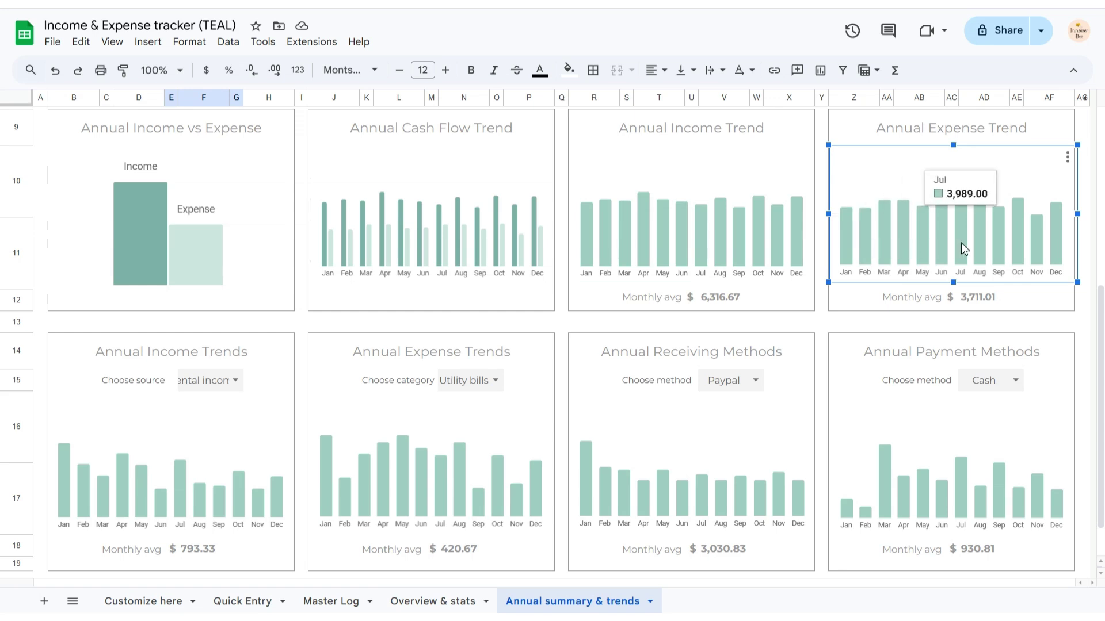
Set the Annual Income Trends source to Dividends and the Annual Expense Trends category to Groceries.
{"action": "left_click", "coordinate": [234, 386]}
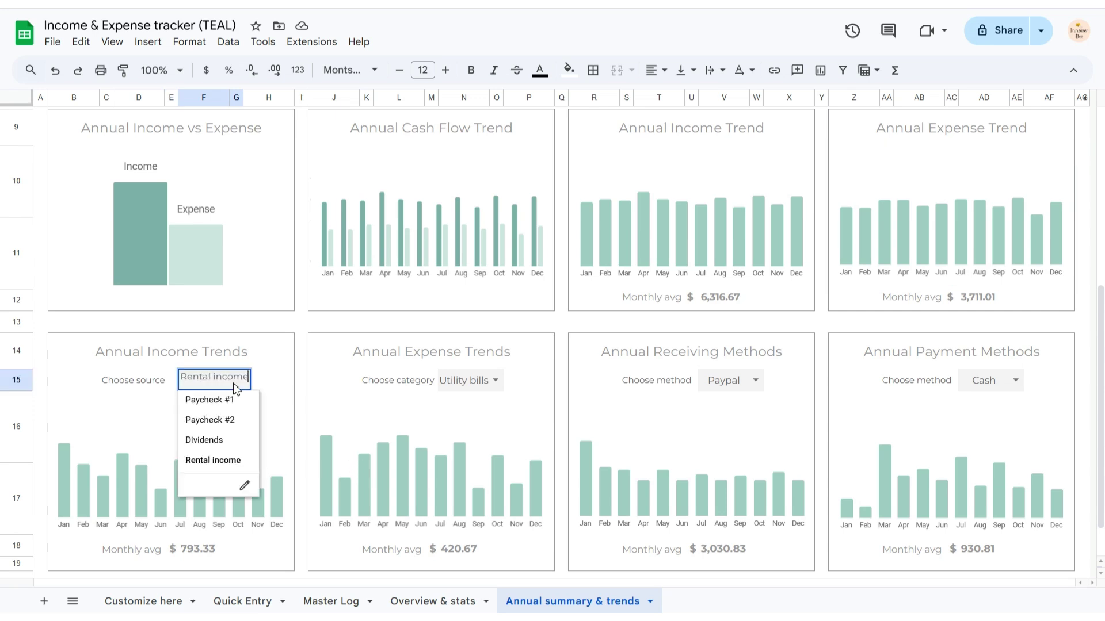
{"action": "left_click", "coordinate": [243, 446]}
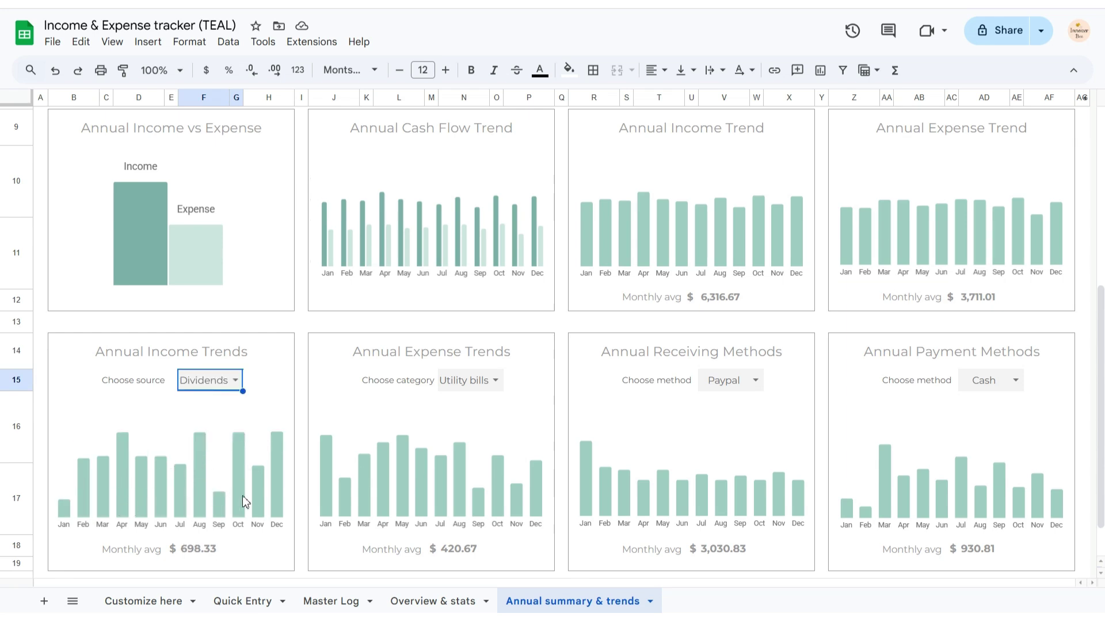
{"action": "left_click", "coordinate": [494, 381]}
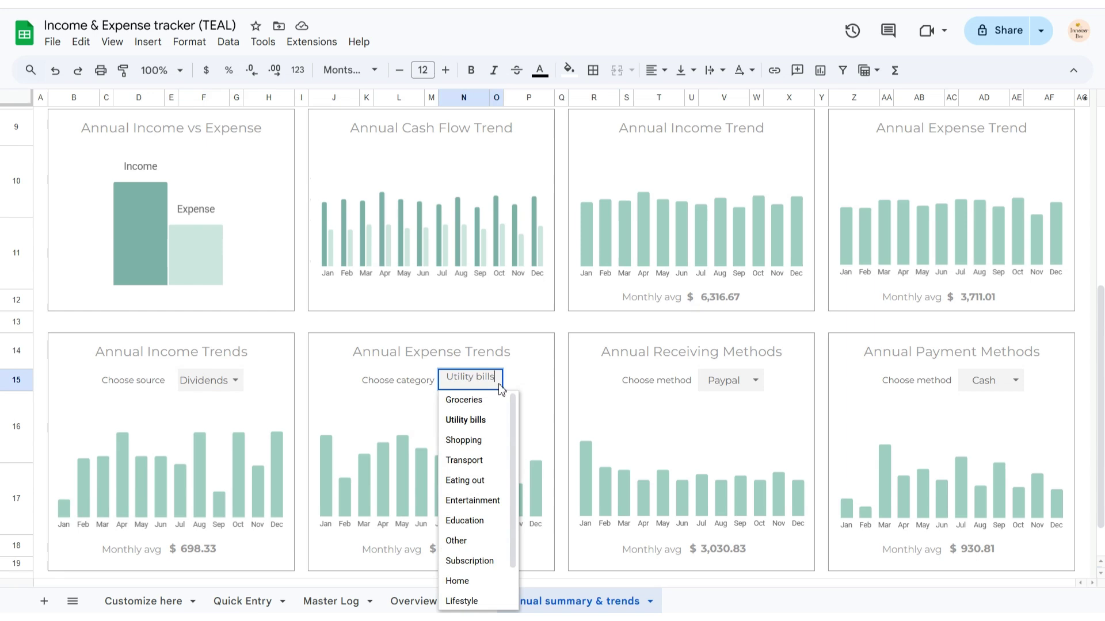
{"action": "left_click", "coordinate": [500, 401]}
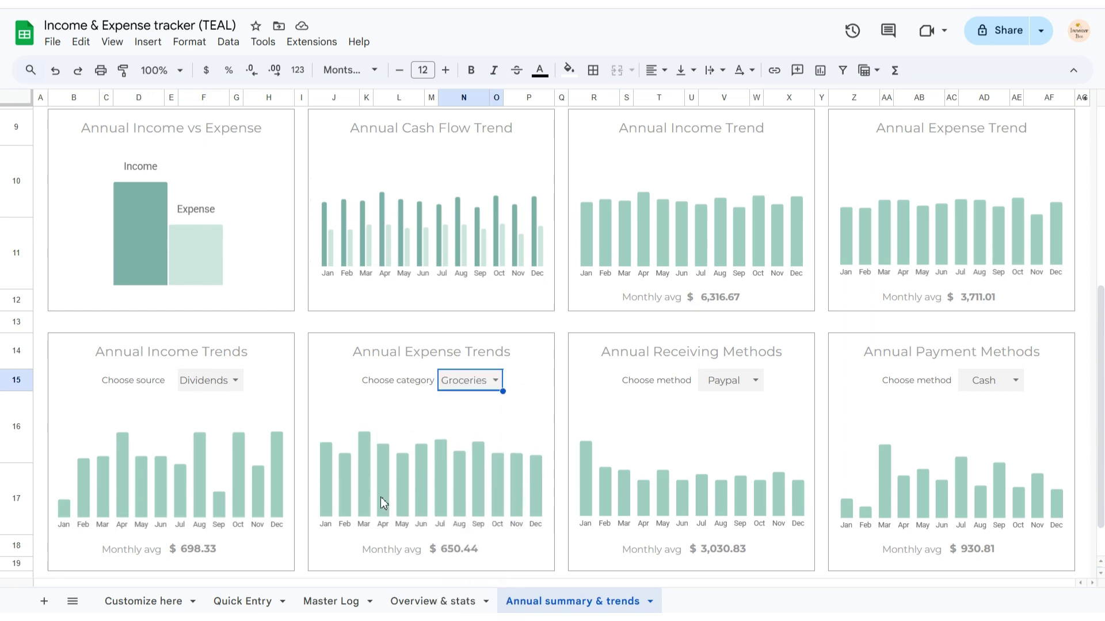
Examine the monthly bars in the Annual Expense Trends, Annual Receiving Methods and Annual Payment Methods charts.
{"action": "left_click", "coordinate": [365, 478]}
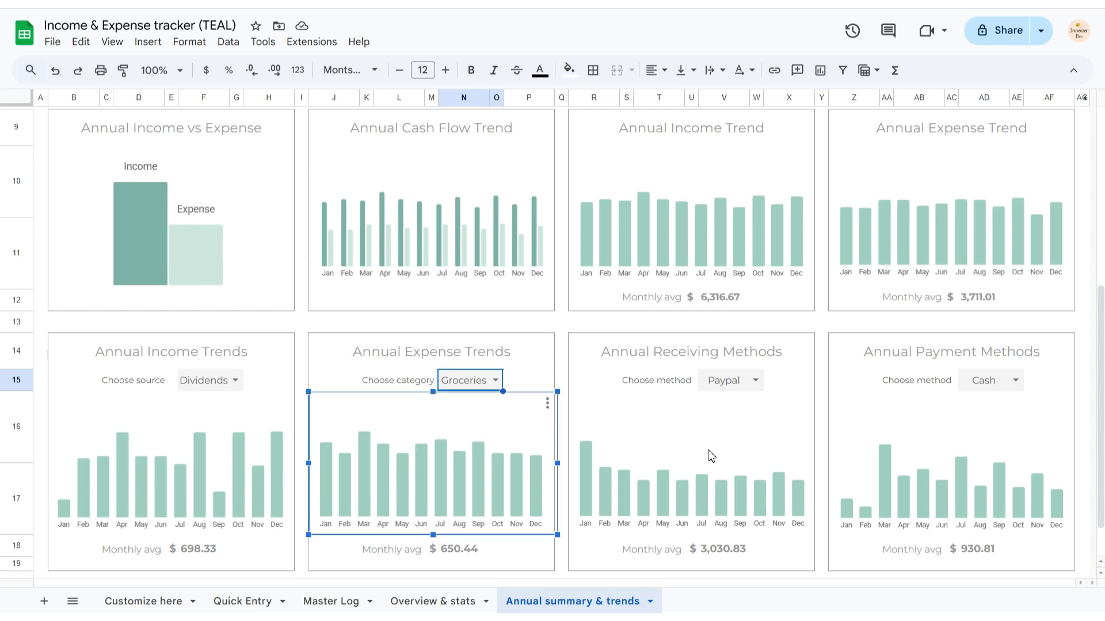
{"action": "left_click", "coordinate": [695, 475]}
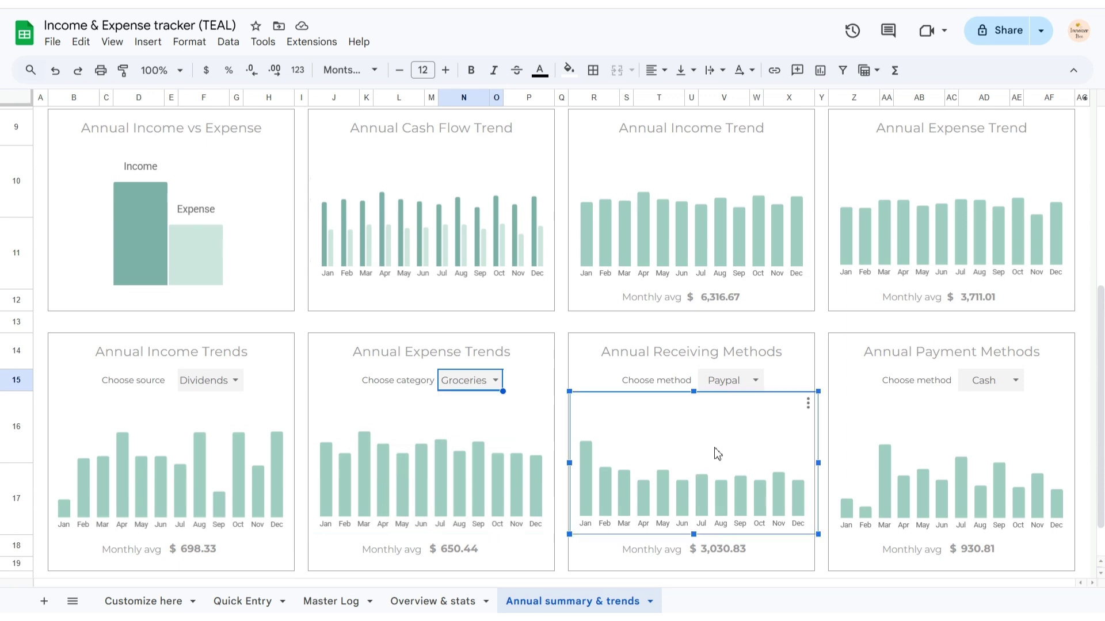
{"action": "mouse_move", "coordinate": [588, 480]}
{"action": "left_click", "coordinate": [884, 466]}
{"action": "mouse_move", "coordinate": [885, 471]}
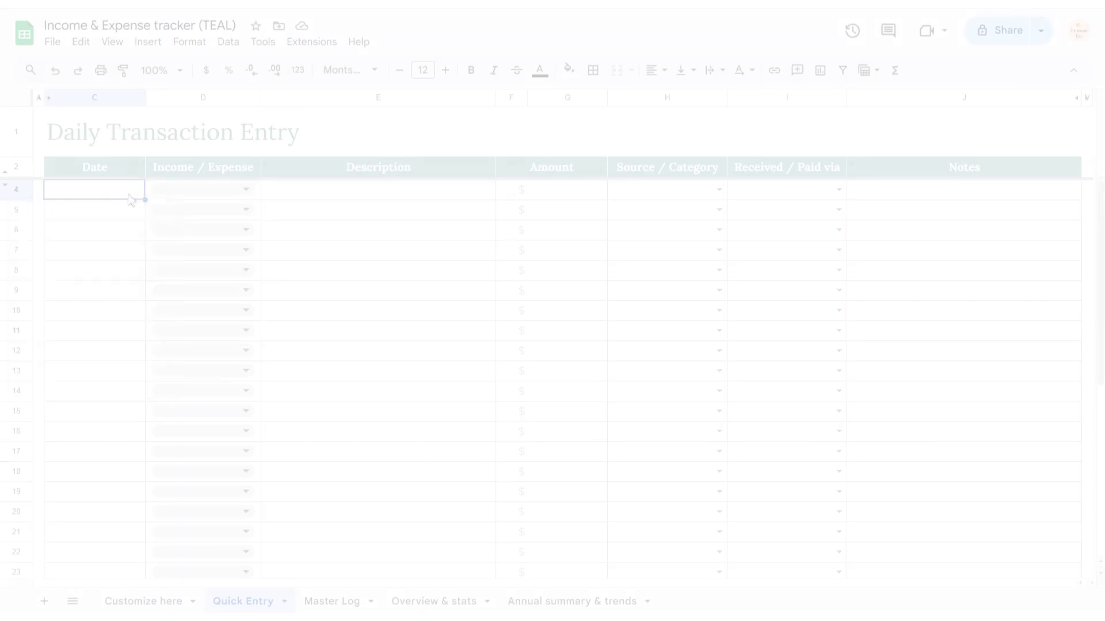
Record the 1 Dec, 2025 income "December paycheck" in Quick Entry row 4: amount 2500, source Paycheck #1, received via ACH, note "Transfer to savings".
{"action": "type", "text": "ber paycheck"}
{"action": "left_click", "coordinate": [594, 196]}
{"action": "type", "text": "2500"}
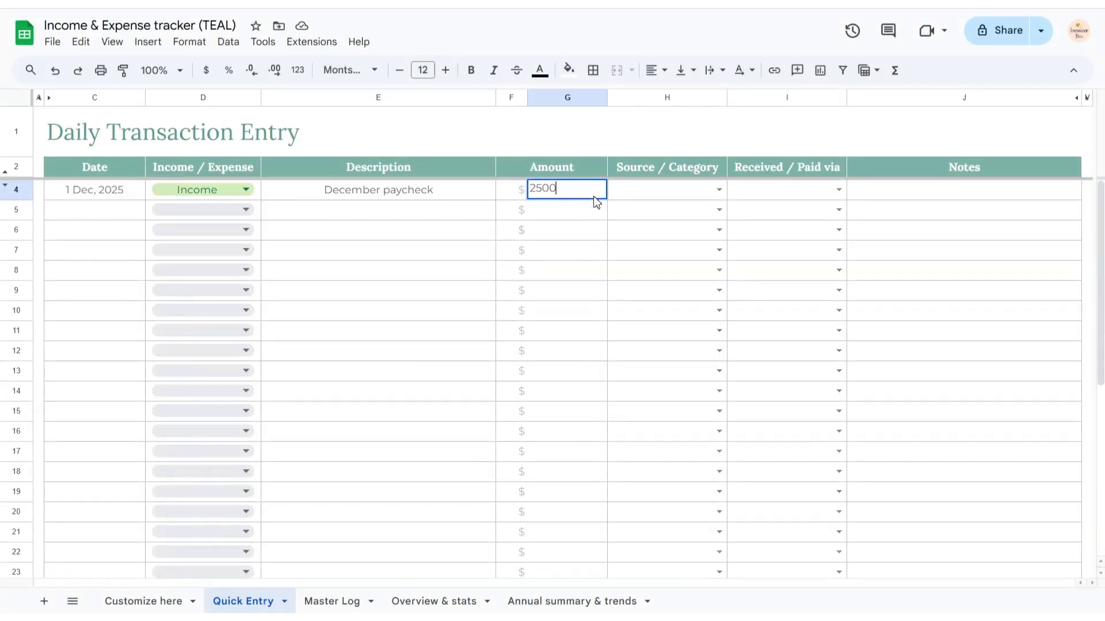
{"action": "left_click", "coordinate": [719, 190]}
{"action": "left_click", "coordinate": [696, 210]}
{"action": "left_click", "coordinate": [839, 190]}
{"action": "left_click", "coordinate": [808, 250]}
{"action": "left_click", "coordinate": [878, 188]}
{"action": "type", "text": "Transfer to savings"}
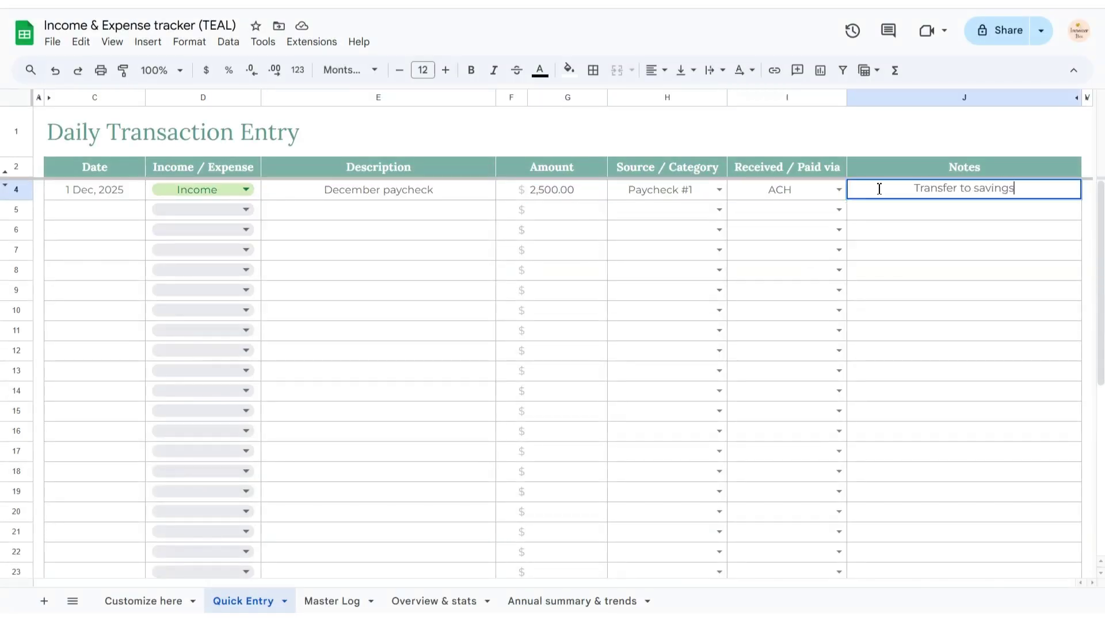
Record a "Cab fare" expense in Quick Entry row 5 with amount 12, category Transport and payment method Cash.
{"action": "left_click", "coordinate": [246, 210]}
{"action": "left_click", "coordinate": [230, 249]}
{"action": "left_click", "coordinate": [692, 289]}
{"action": "left_click", "coordinate": [838, 210]}
{"action": "left_click", "coordinate": [808, 230]}
Record a "Starbucks" transaction in row 6 with amount 10, category Eating out and payment method Credit card.
{"action": "left_click", "coordinate": [483, 231]}
{"action": "type", "text": "Starbucks"}
{"action": "left_click", "coordinate": [587, 231]}
{"action": "type", "text": "10"}
{"action": "left_click", "coordinate": [719, 230]}
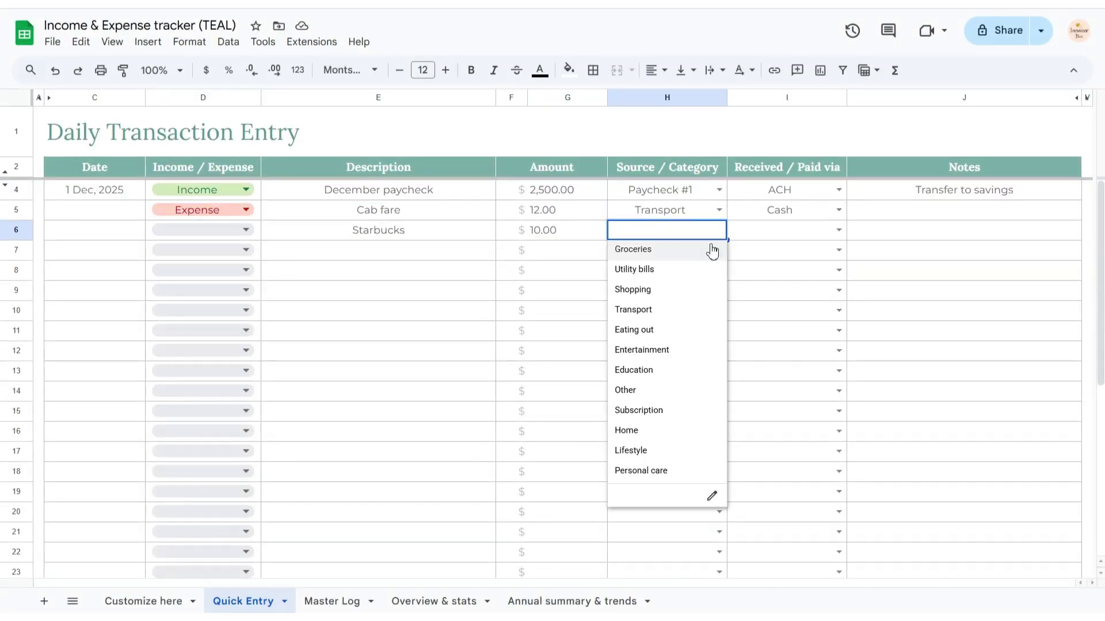
Record a "Walmart groceries" transaction in row 7 with amount 144.90, category Groceries and payment method Credit card.
{"action": "type", "text": "es"}
{"action": "left_click", "coordinate": [598, 253]}
{"action": "type", "text": "144.90"}
{"action": "left_click", "coordinate": [719, 250]}
{"action": "left_click", "coordinate": [692, 290]}
{"action": "left_click", "coordinate": [839, 250]}
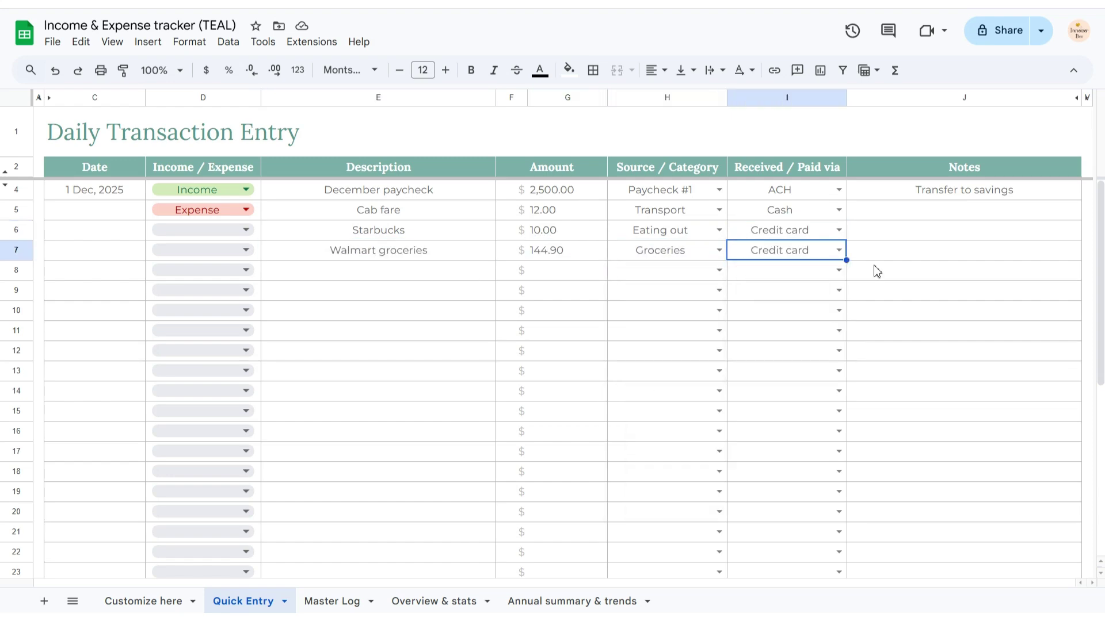
{"action": "left_click", "coordinate": [834, 310]}
{"action": "left_click", "coordinate": [882, 253]}
Review the recorded transactions on the Master Log sheet.
{"action": "left_click", "coordinate": [357, 601]}
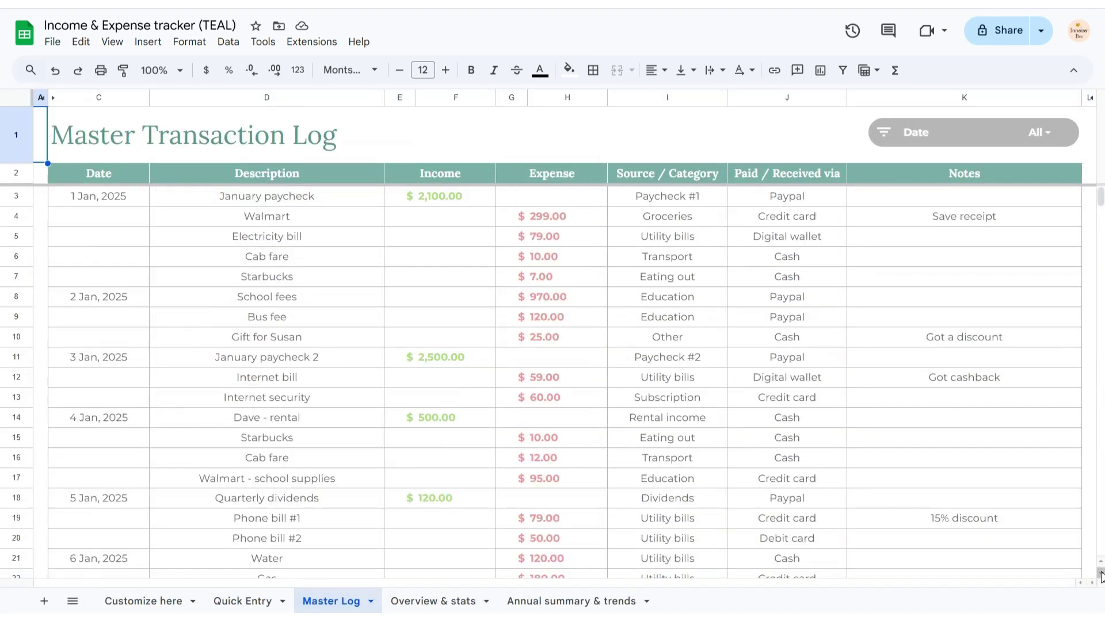
{"action": "scroll", "coordinate": [1101, 575], "scroll_direction": "down", "scroll_amount": 6}
{"action": "scroll", "coordinate": [731, 541], "scroll_direction": "down", "scroll_amount": 3}
Set the end date of the Overview & stats date range to 30 Sep, 2025.
{"action": "left_click", "coordinate": [432, 601]}
{"action": "double_click", "coordinate": [119, 182]}
{"action": "double_click", "coordinate": [239, 181]}
{"action": "left_click", "coordinate": [299, 211]}
{"action": "left_click", "coordinate": [299, 211]}
{"action": "left_click", "coordinate": [299, 211]}
{"action": "left_click", "coordinate": [299, 212]}
{"action": "left_click", "coordinate": [299, 211]}
{"action": "left_click", "coordinate": [219, 331]}
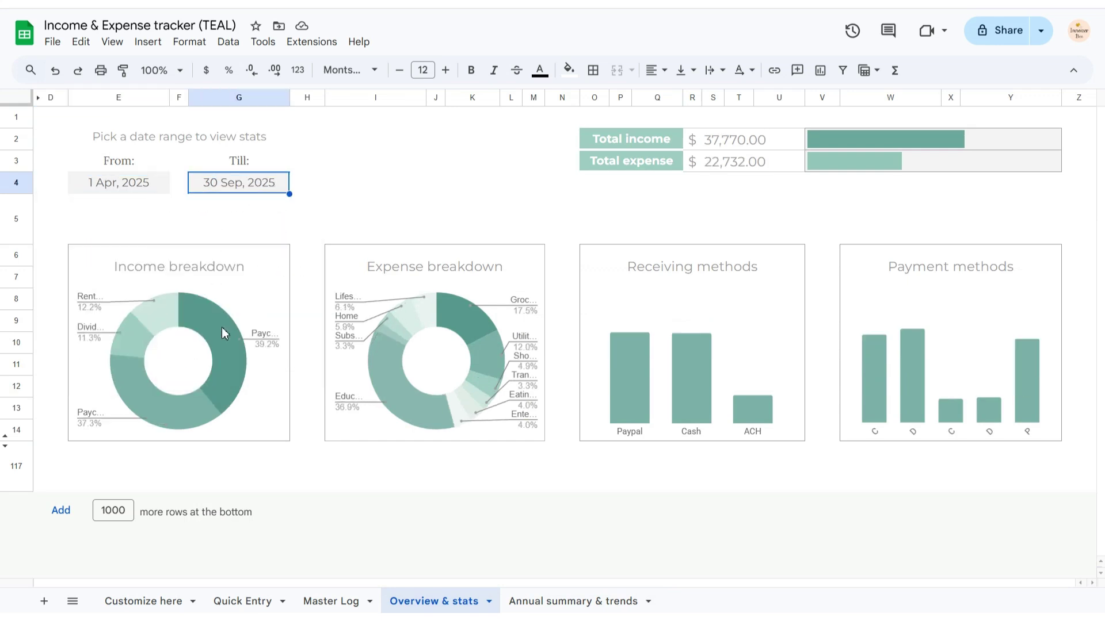
On the Annual summary & trends sheet, set the income trends source to Paycheck #2 and the expense trends category to Utility bills.
{"action": "left_click", "coordinate": [573, 600]}
{"action": "scroll", "coordinate": [721, 423], "scroll_direction": "down", "scroll_amount": 7}
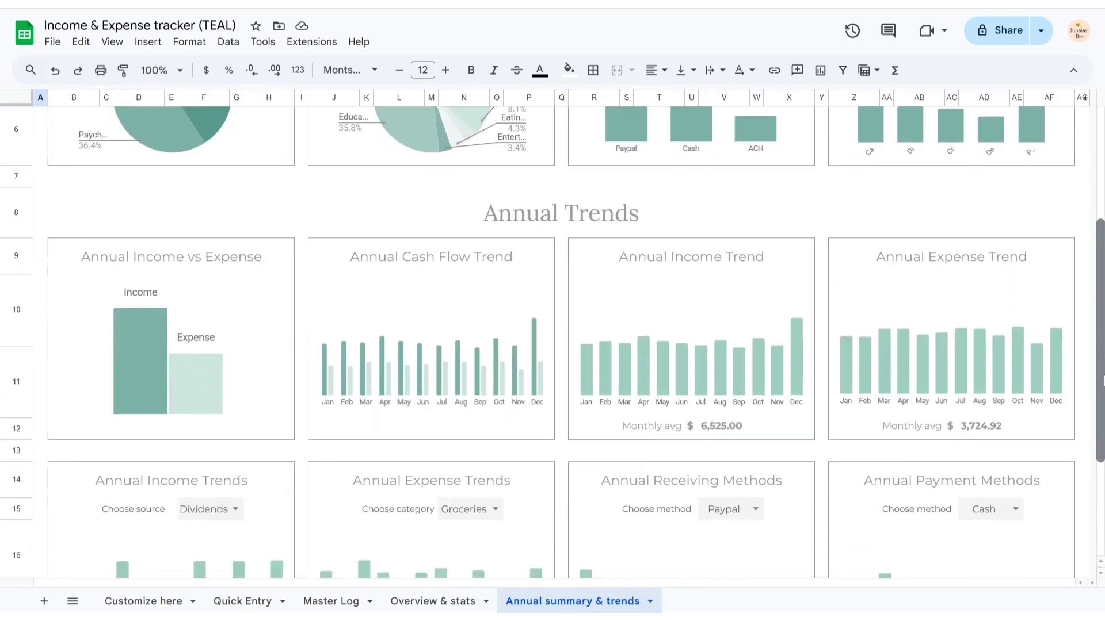
{"action": "left_click", "coordinate": [239, 329]}
{"action": "left_click", "coordinate": [244, 369]}
{"action": "left_click", "coordinate": [495, 329]}
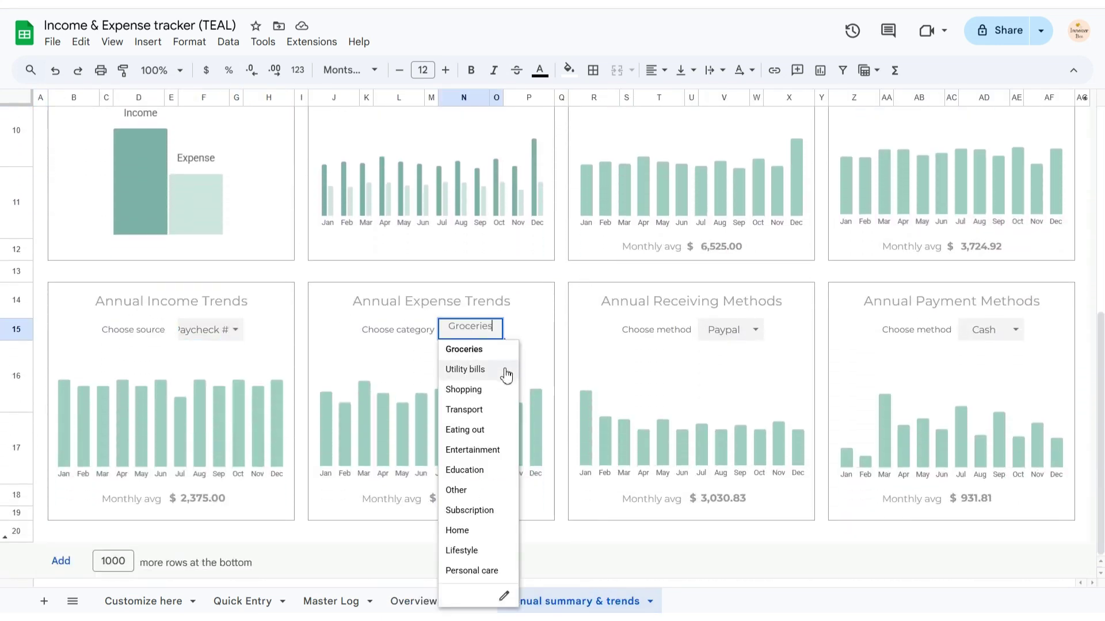
{"action": "left_click", "coordinate": [506, 375]}
Set the Annual Receiving Methods chart to Cash and the Annual Payment Methods chart to Credit card.
{"action": "left_click", "coordinate": [755, 331]}
{"action": "left_click", "coordinate": [757, 368]}
{"action": "left_click", "coordinate": [982, 335]}
{"action": "left_click", "coordinate": [1013, 390]}
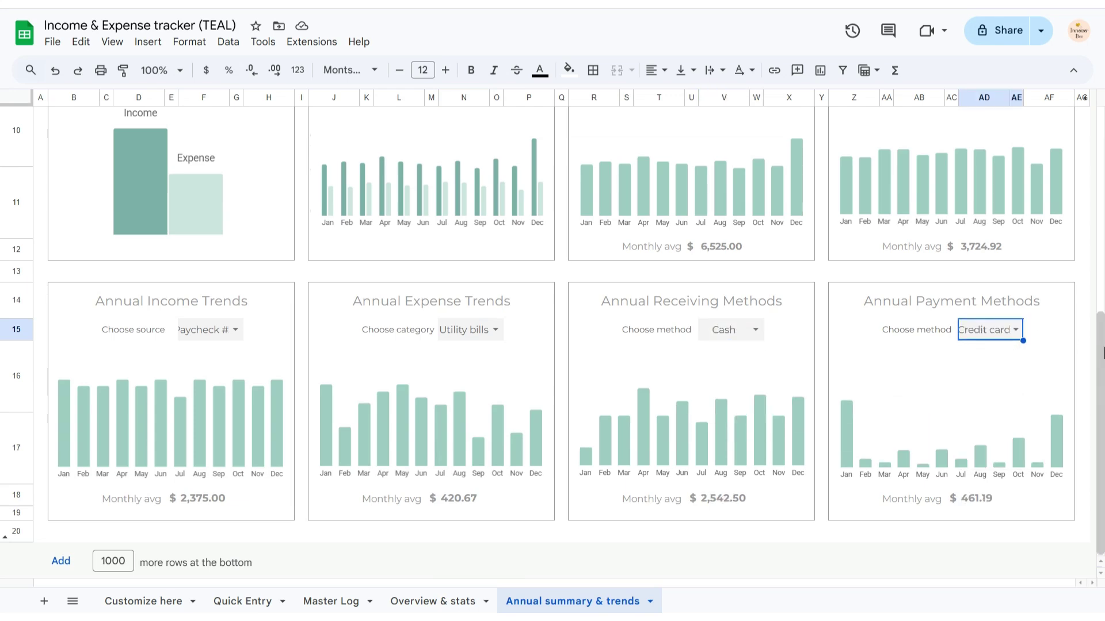